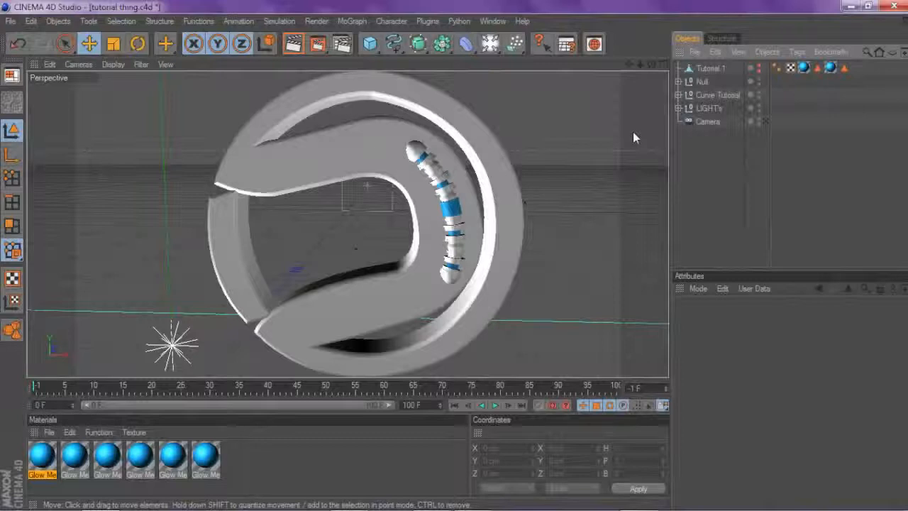
- Delete the Null group with the already wrapped piece, then unhide and select the straight Tutorial.1 object
scroll(633, 135, "up", 2)
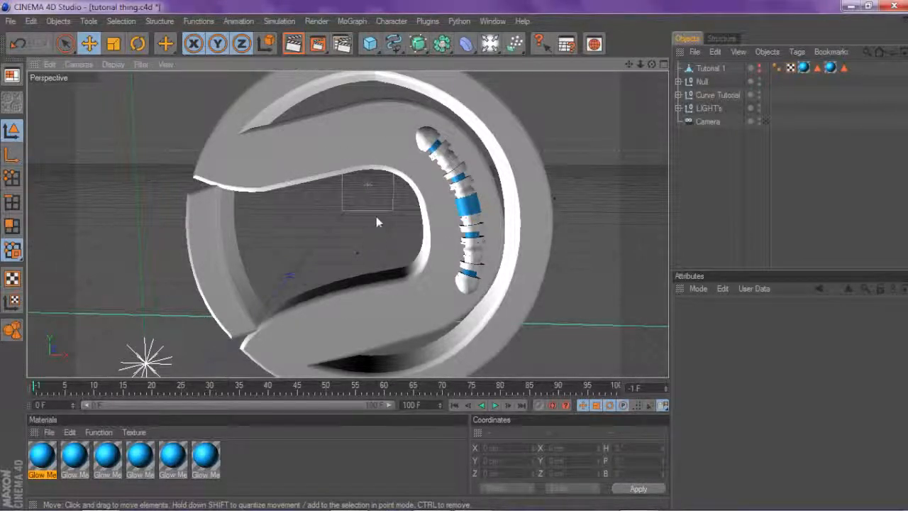
scroll(553, 100, "down", 2)
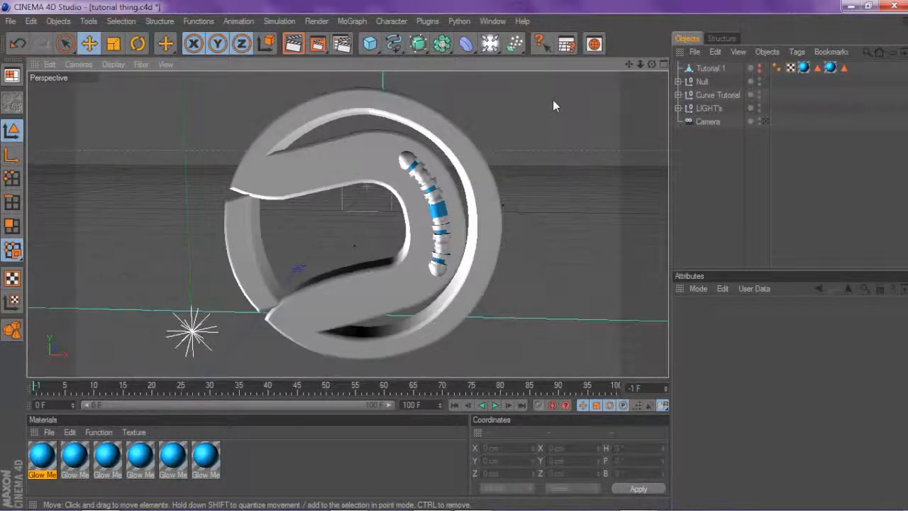
scroll(552, 99, "up", 2)
left_click_drag(629, 64, 625, 86)
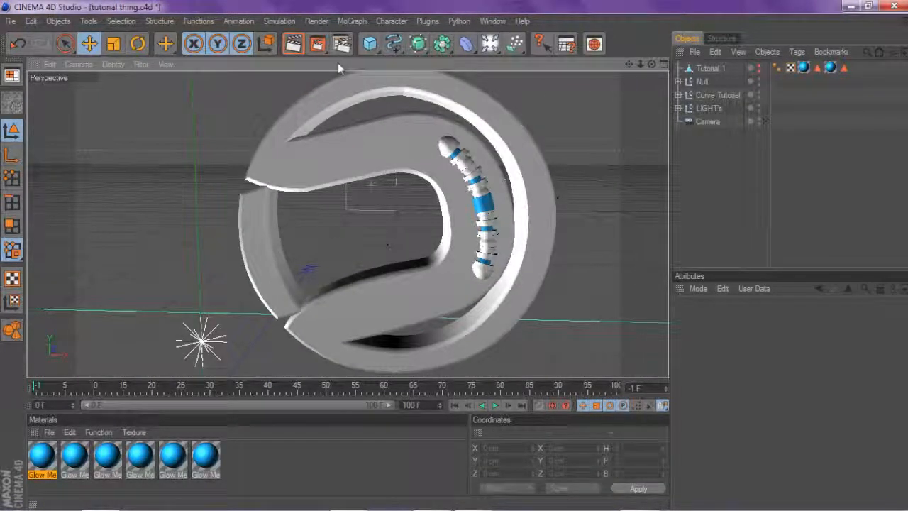
left_click_drag(709, 95, 702, 84)
left_click(759, 68)
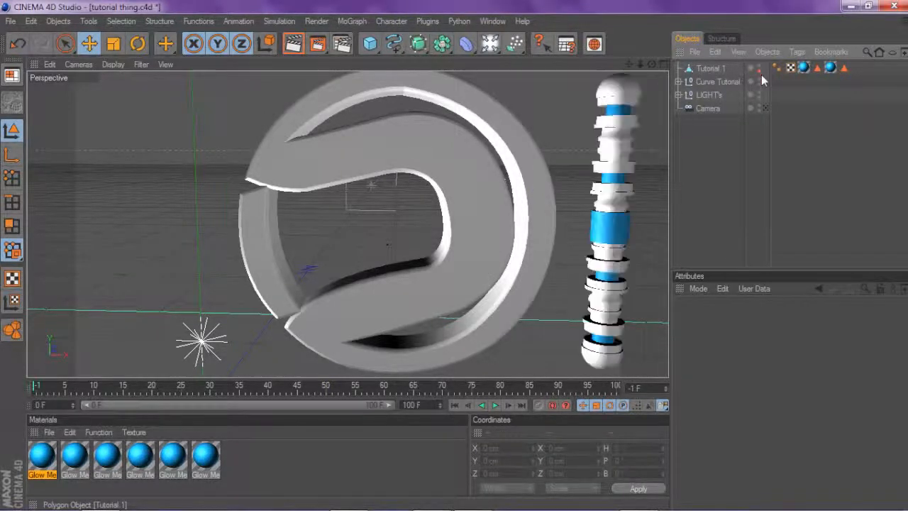
scroll(635, 120, "down", 1)
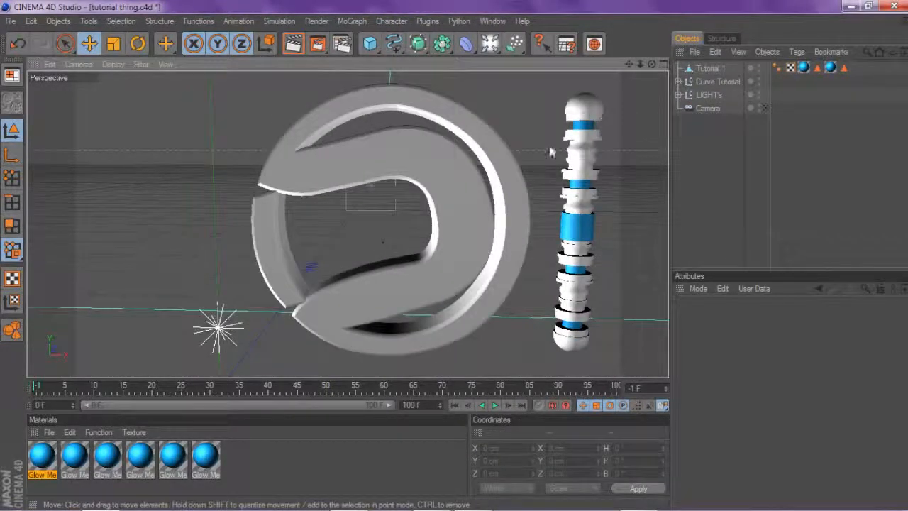
left_click(709, 68)
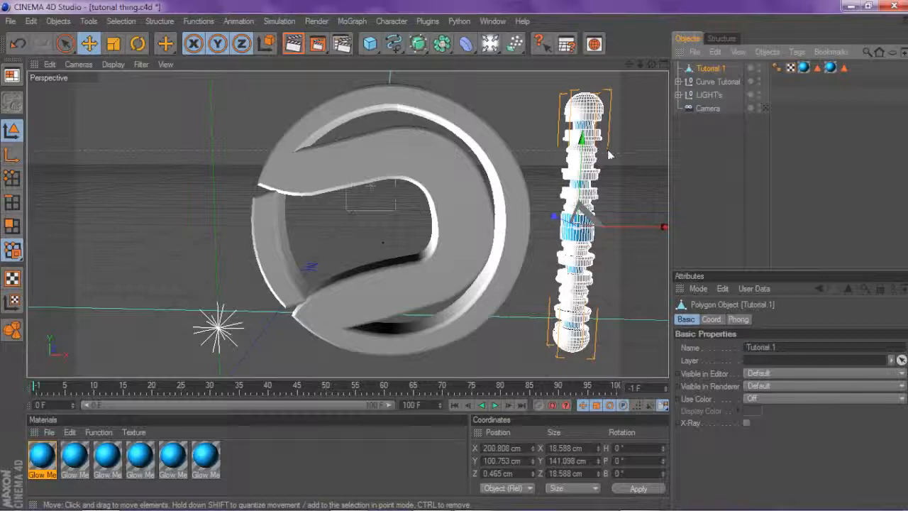
scroll(416, 111, "up", 1)
- Try to draw a freehand spline along the emblem's curved arm, and undo the stroke
left_click(392, 51)
left_click(392, 47)
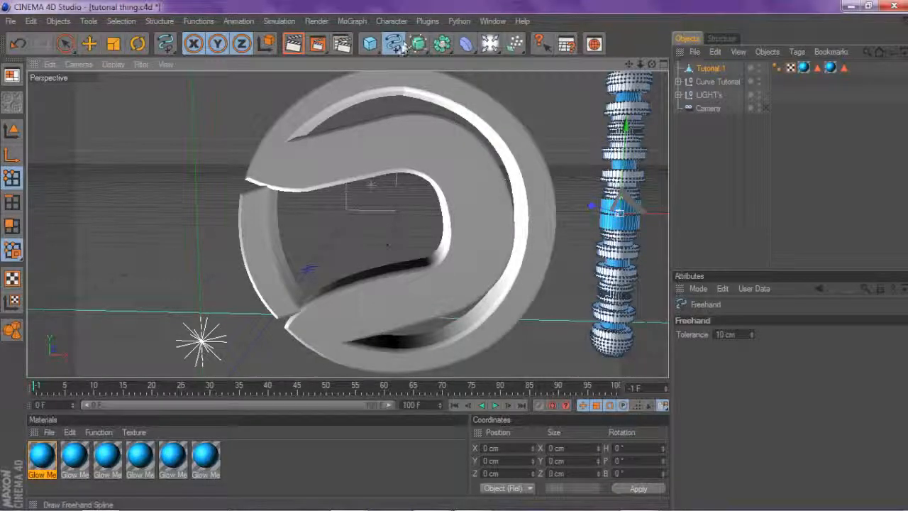
left_click(712, 142)
left_click(707, 108)
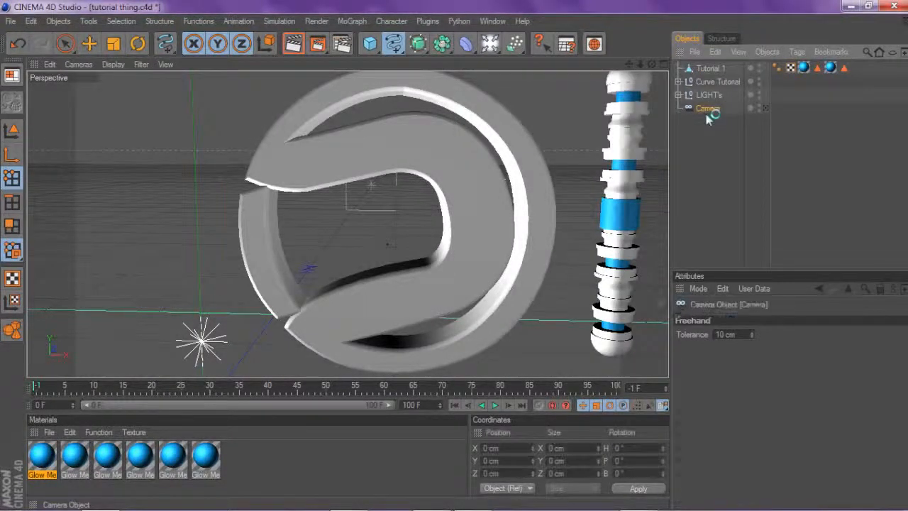
left_click(397, 45)
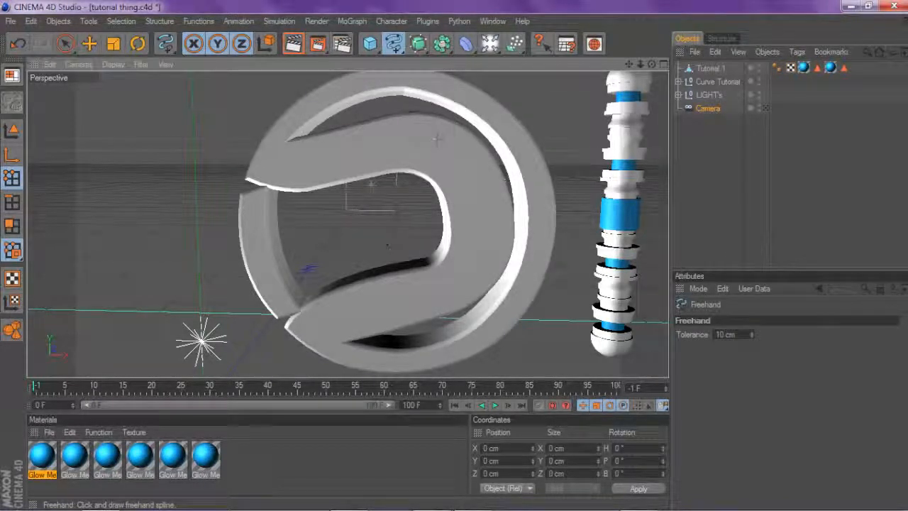
left_click_drag(447, 150, 459, 176)
key("ctrl+z")
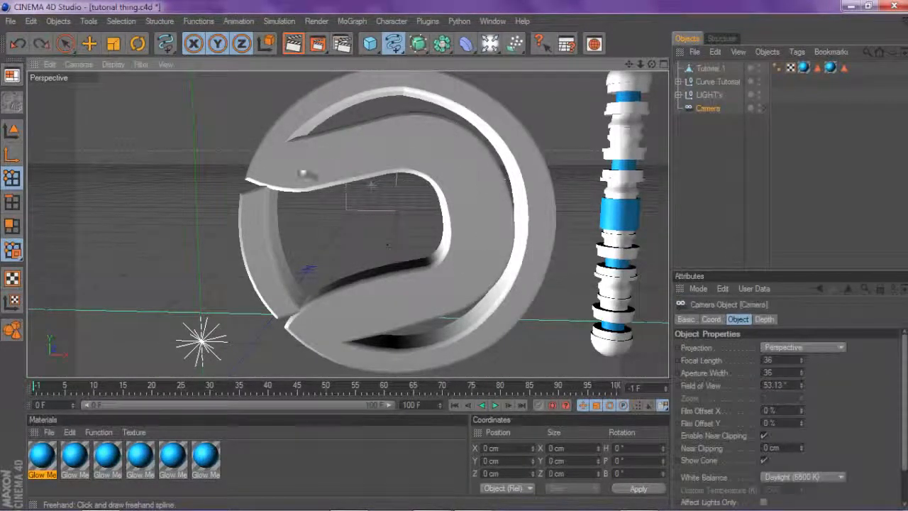
key("ctrl+y")
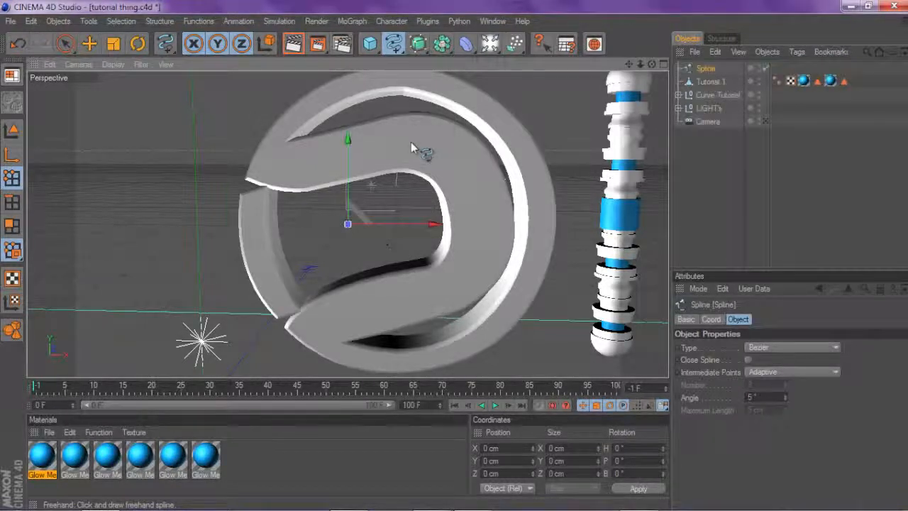
key("ctrl+z")
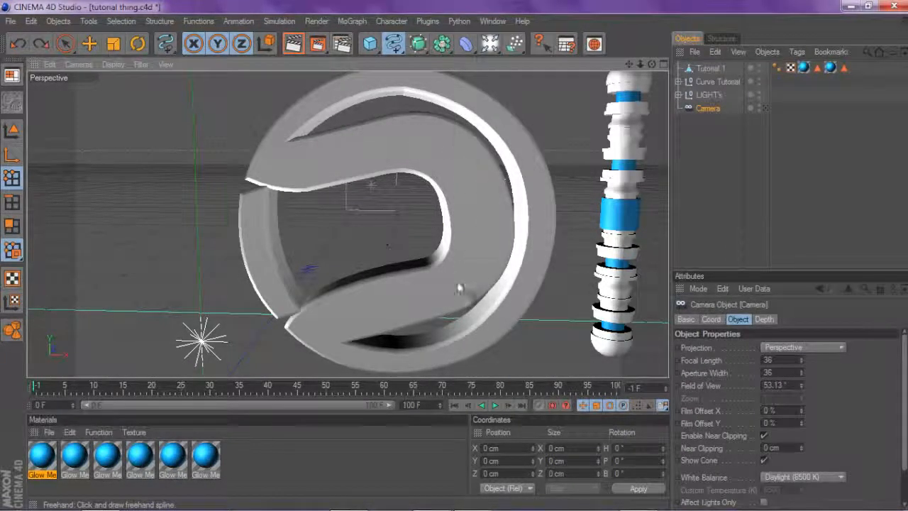
- Draw a freehand spline following the emblem's curved arm, and undo the extra strokes made after it
left_click_drag(423, 138, 478, 187)
left_click_drag(468, 270, 470, 282)
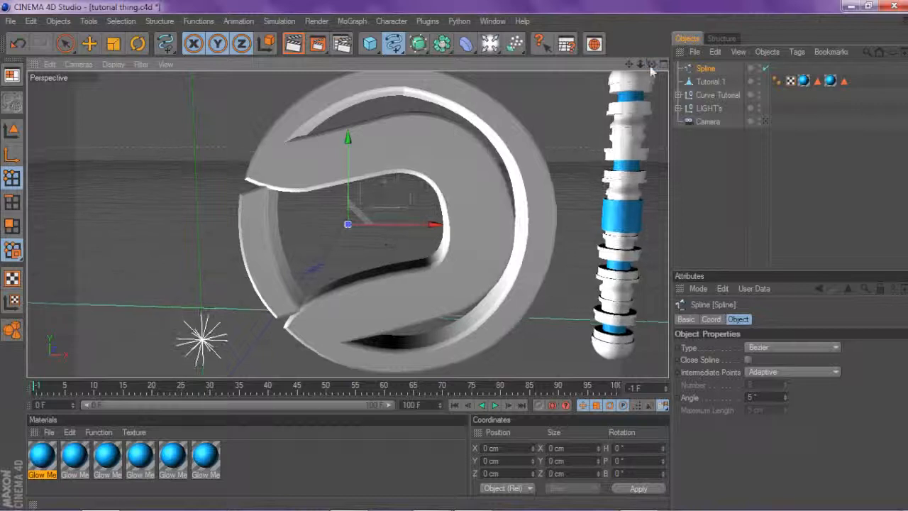
left_click_drag(191, 135, 252, 166)
left_click_drag(404, 266, 355, 255)
key("ctrl+z")
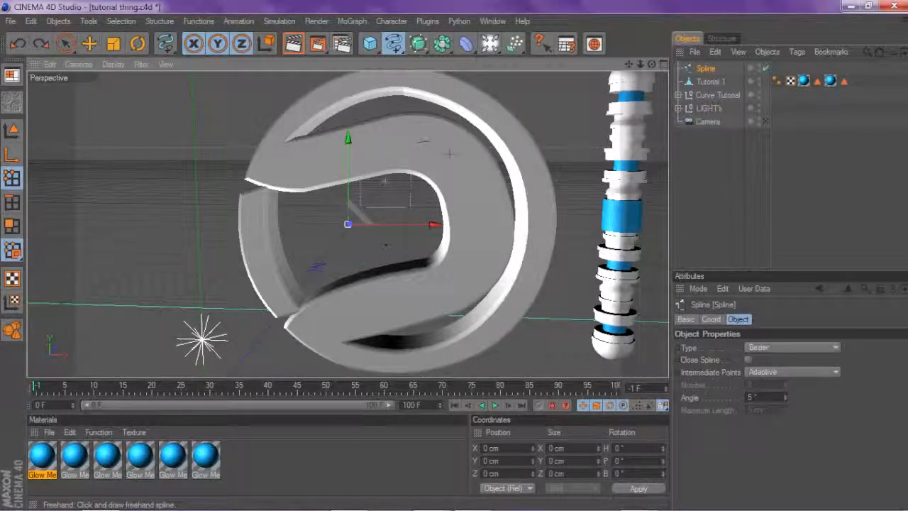
left_click_drag(484, 202, 462, 261)
key("ctrl+z")
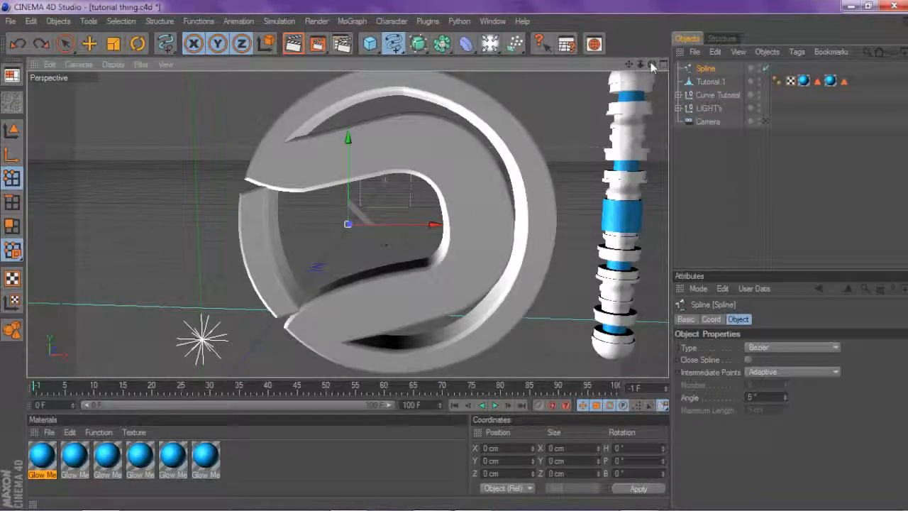
- Add an Arc spline and slide it along the X axis across the emblem
mouse_move(651, 65)
left_mouse_down()
mouse_move(679, 71)
mouse_move(652, 73)
left_mouse_up()
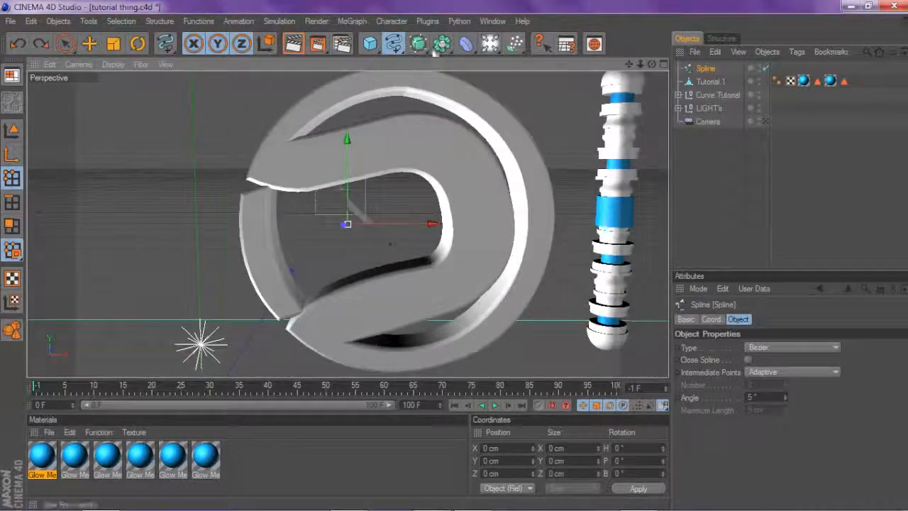
left_click(397, 45)
left_click(571, 105)
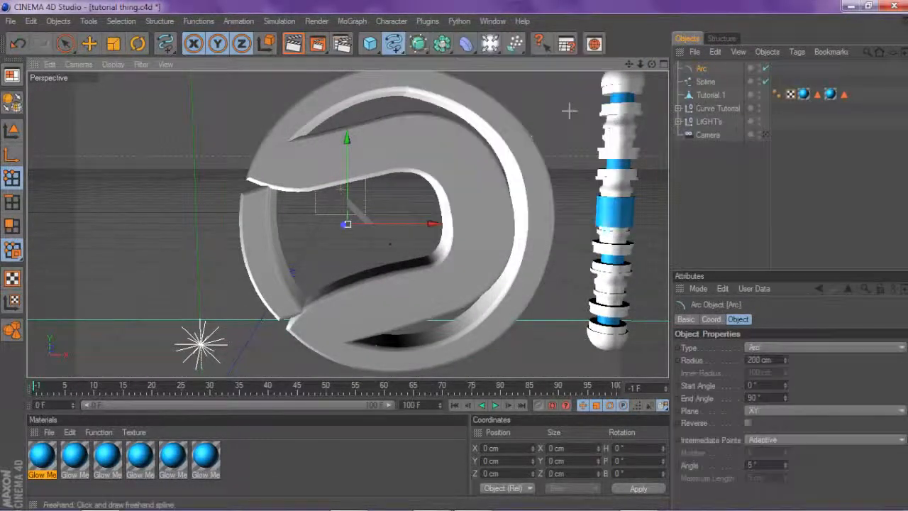
left_click(698, 72)
key("Delete")
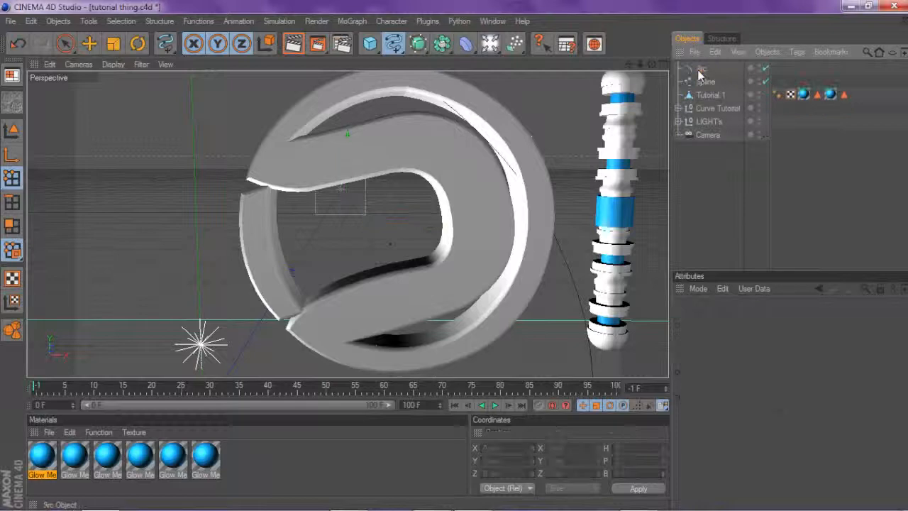
left_click(699, 72)
scroll(443, 124, "down", 5)
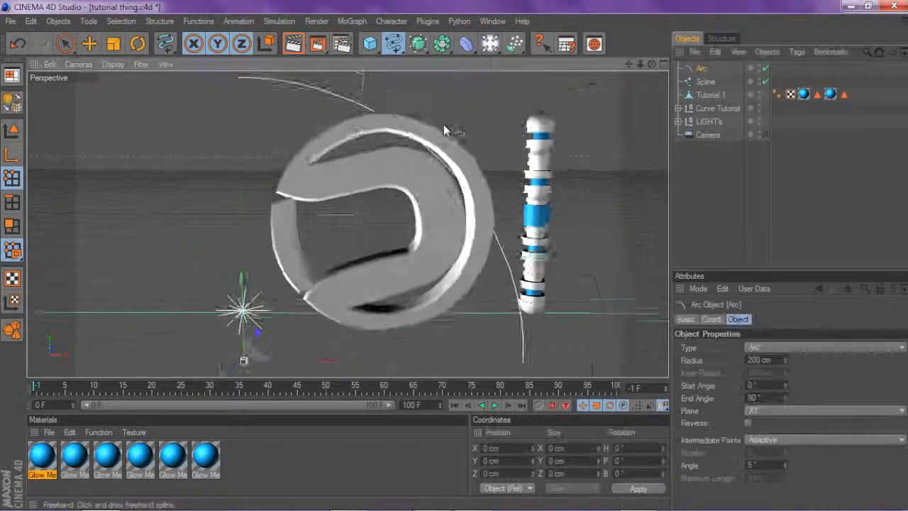
left_click(89, 44)
left_click_drag(338, 349, 236, 352)
- Scale the arc down uniformly to about 60 cm in model mode and move it onto the emblem's curved arm
left_click(114, 44)
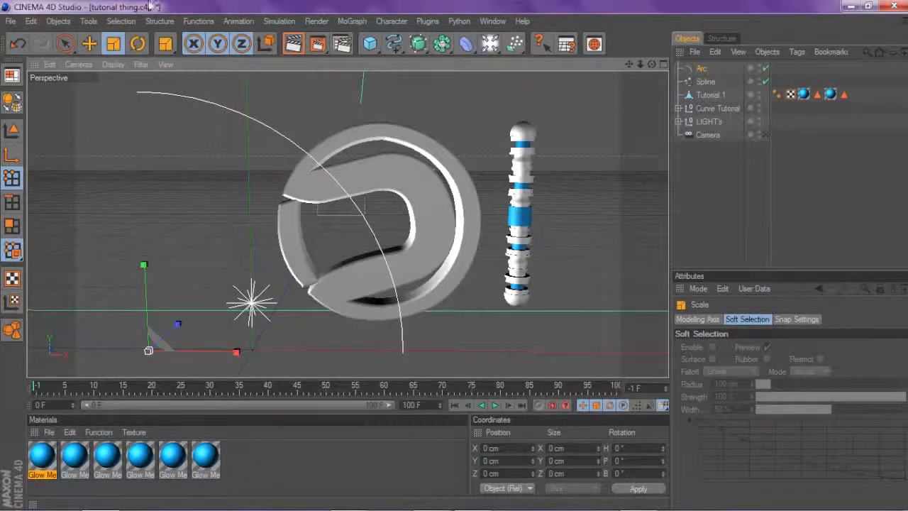
left_click(11, 130)
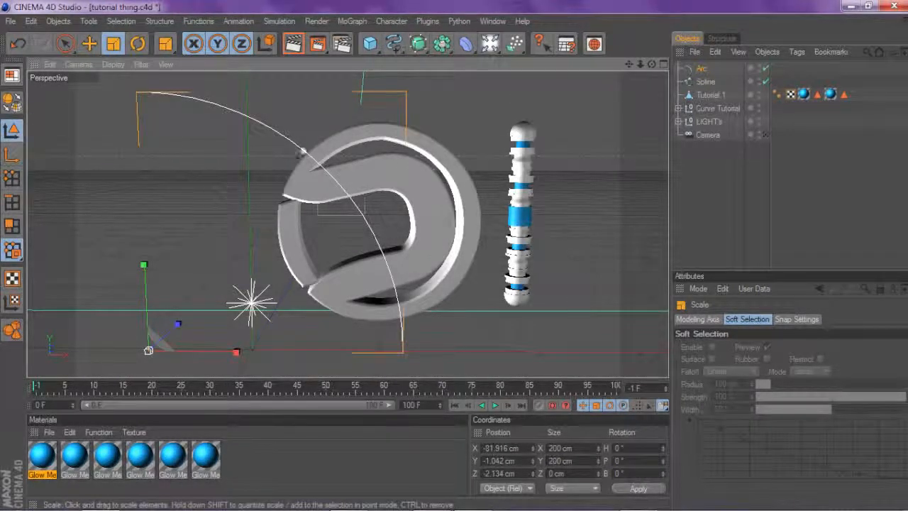
left_click(411, 45)
left_click_drag(393, 44, 139, 177)
left_click(89, 44)
left_click_drag(184, 143, 405, 44)
- Move the arc just in front of the emblem's face and rotate it about 28° to follow the curved arm
scroll(637, 92, "up", 5)
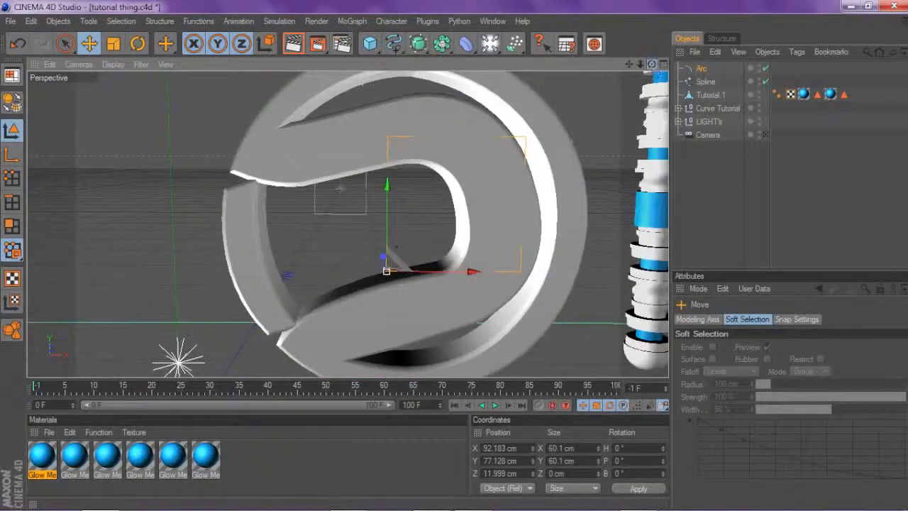
left_click_drag(652, 65, 575, 77)
left_click_drag(440, 262, 410, 263)
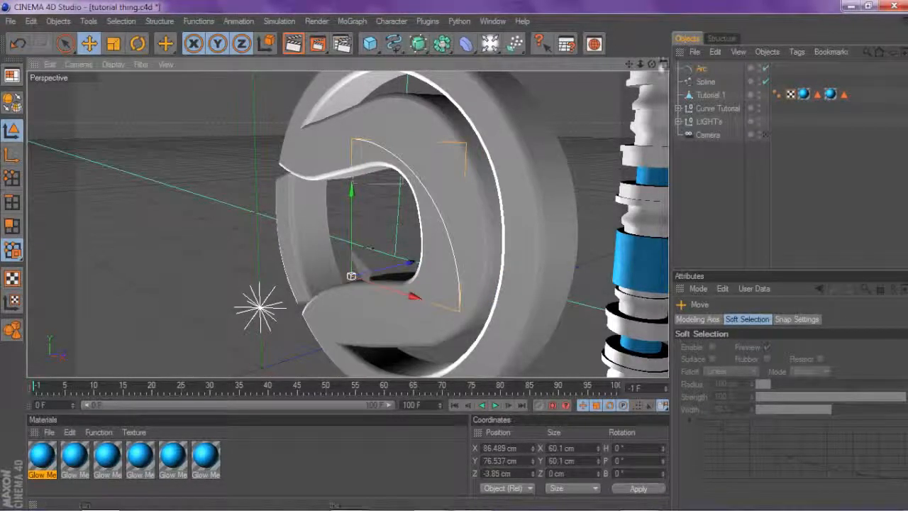
left_click_drag(652, 64, 718, 51)
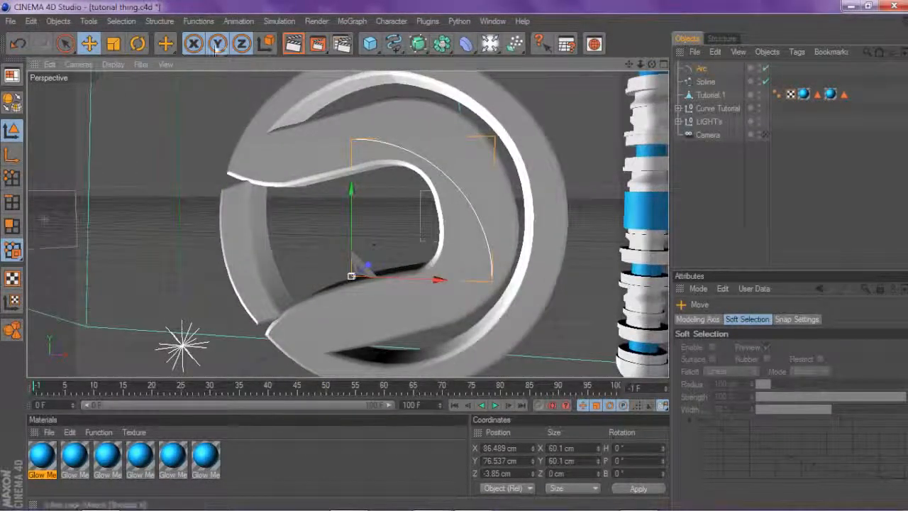
left_click(138, 45)
left_click_drag(367, 226, 342, 235)
key("e")
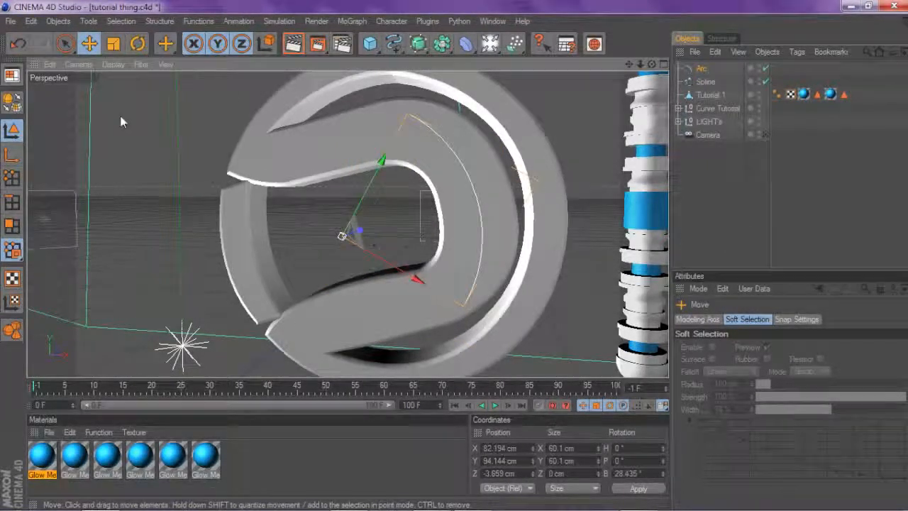
- Delete the arc and select the freehand spline
left_click(701, 69)
key("Delete")
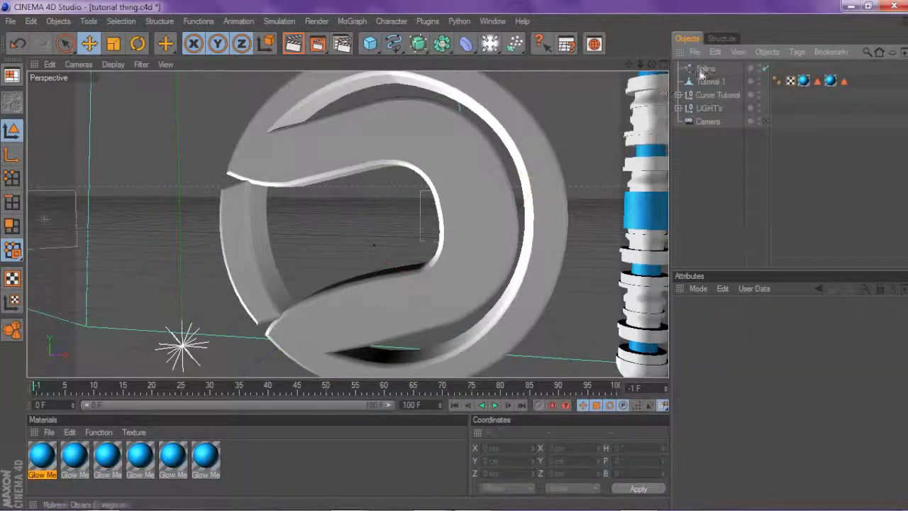
left_click(701, 70)
- Move the freehand spline forward in front of the emblem's face and line it up over the curved arm
left_click_drag(651, 64, 615, 90)
left_click_drag(386, 219, 305, 229)
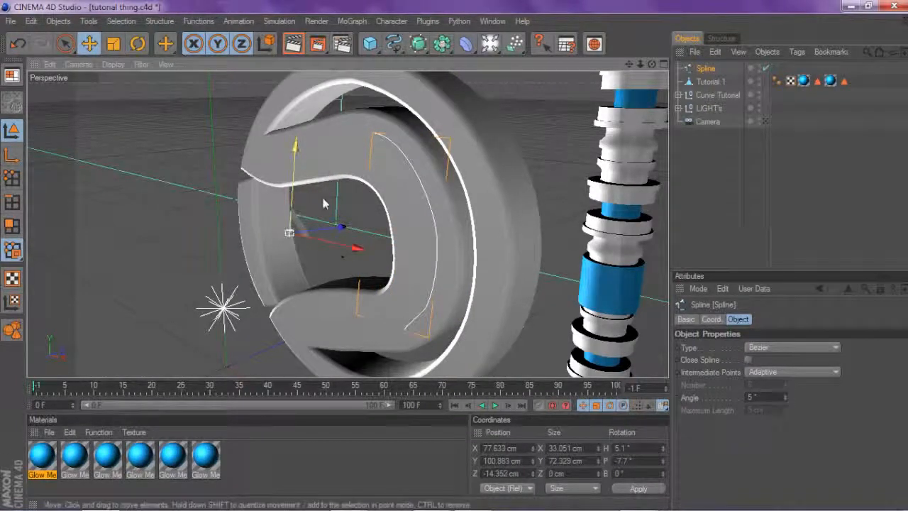
left_click_drag(356, 248, 353, 247)
left_click_drag(651, 65, 670, 51)
left_click_drag(420, 218, 403, 219)
- Delete the freehand spline and draw a new one along the emblem's curved arm
left_click(702, 207)
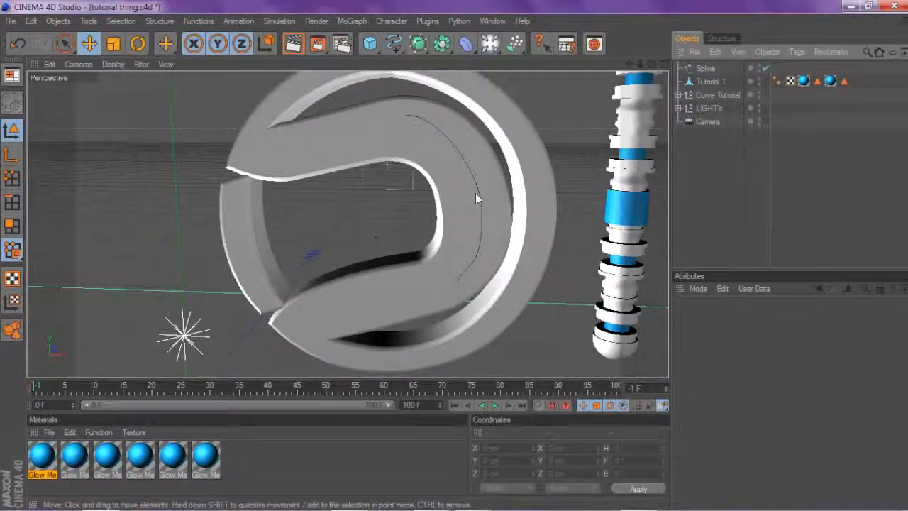
left_click(705, 68)
key("Delete")
left_click_drag(397, 47, 440, 55)
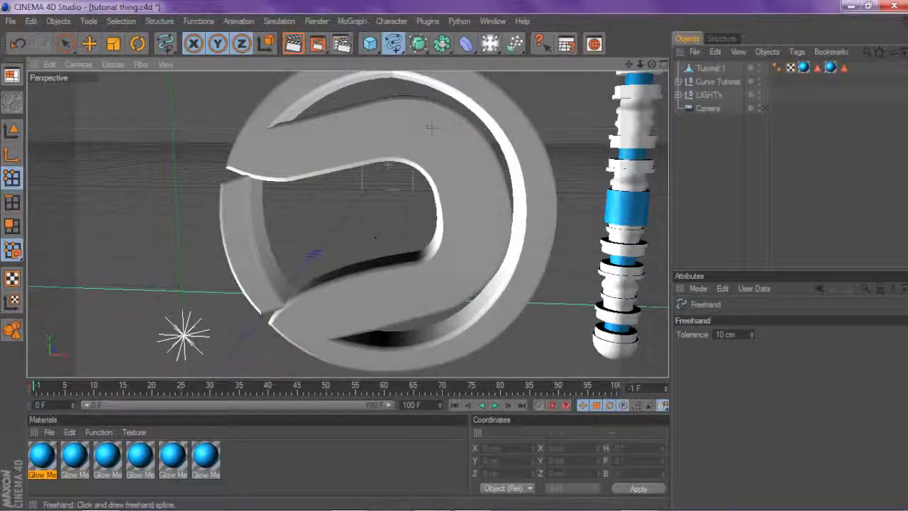
left_click_drag(460, 262, 460, 263)
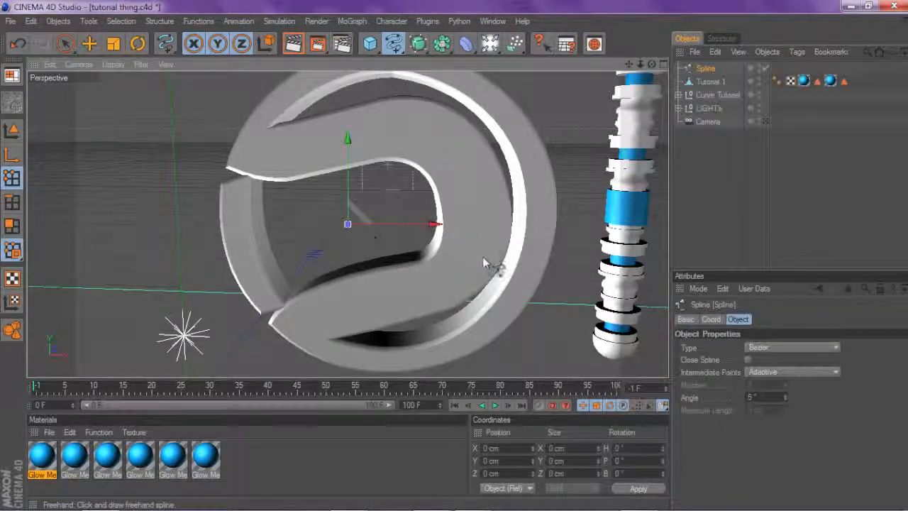
- Move the new spline as a whole in front of the emblem's face, over its curved arm
left_click_drag(651, 65, 635, 79)
left_click(88, 43)
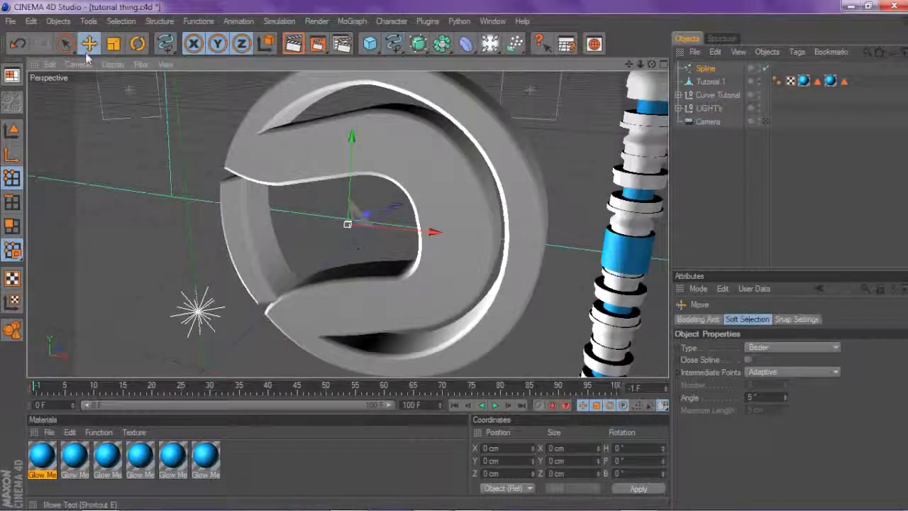
left_click(12, 130)
left_click_drag(366, 218, 278, 193)
left_click(114, 43)
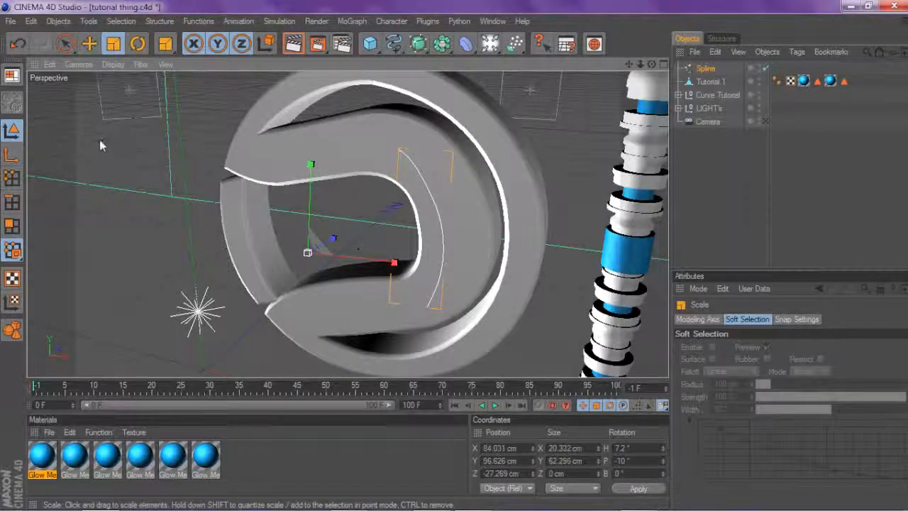
left_click(90, 43)
left_click_drag(193, 99, 203, 92)
- Add a Spline Wrap deformer and make it a child of the Tutorial.1 object
left_click_drag(652, 63, 511, 63)
left_click_drag(466, 43, 501, 222)
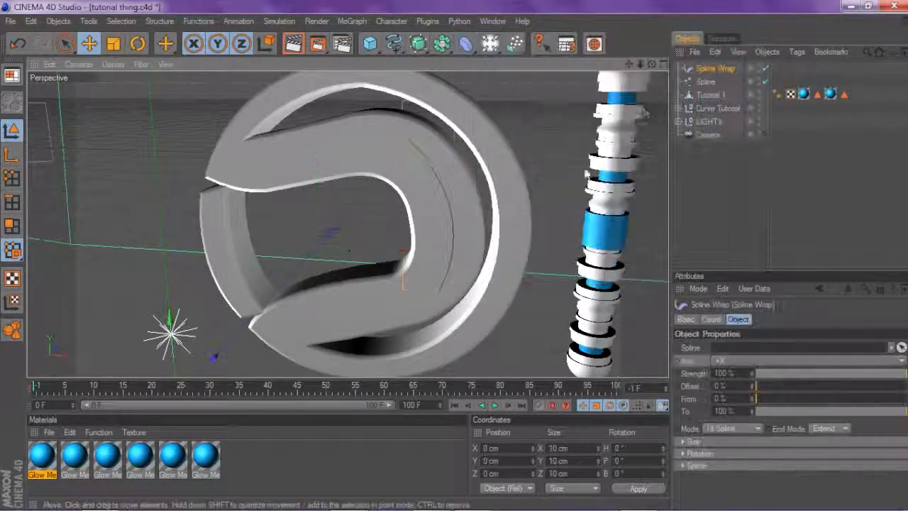
left_click(709, 94)
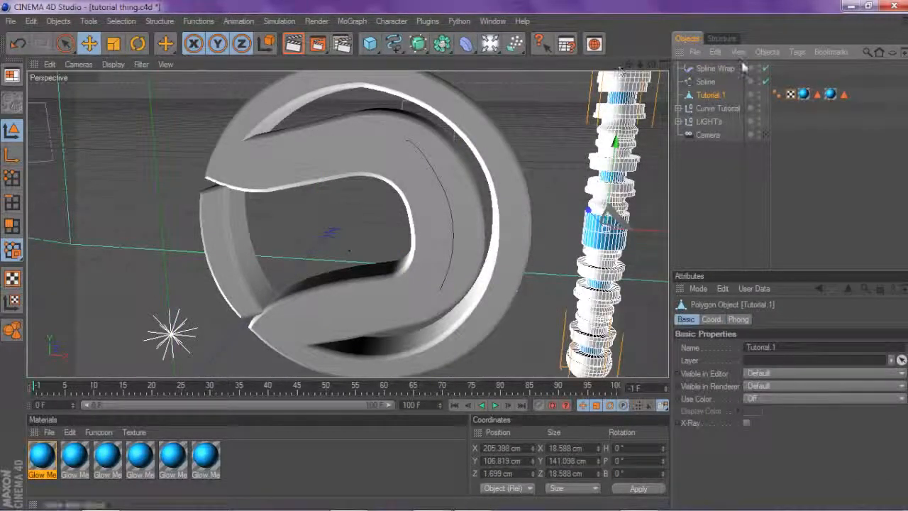
left_click(716, 70)
left_click_drag(710, 68, 714, 97)
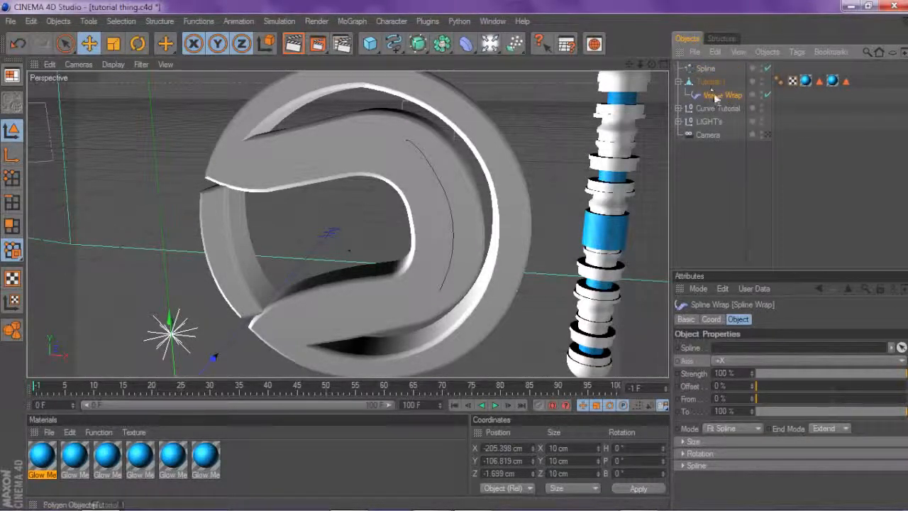
- Assign the freehand spline to the Spline Wrap deformer and set its axis to +Y
left_click(740, 324)
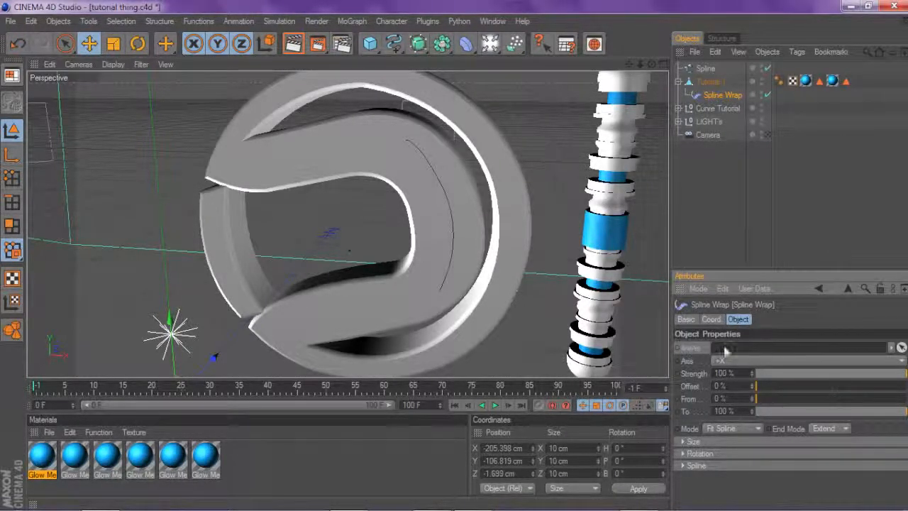
left_click_drag(707, 69, 707, 70)
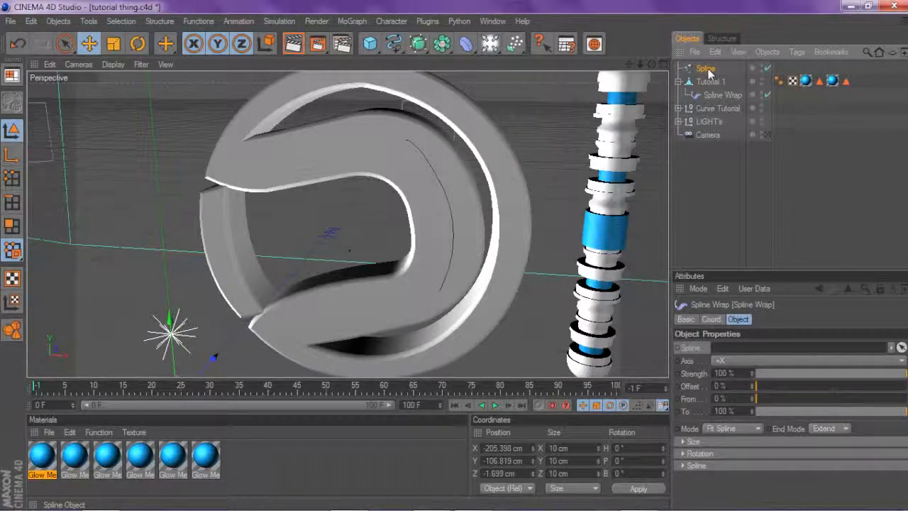
left_click_drag(736, 208, 733, 353)
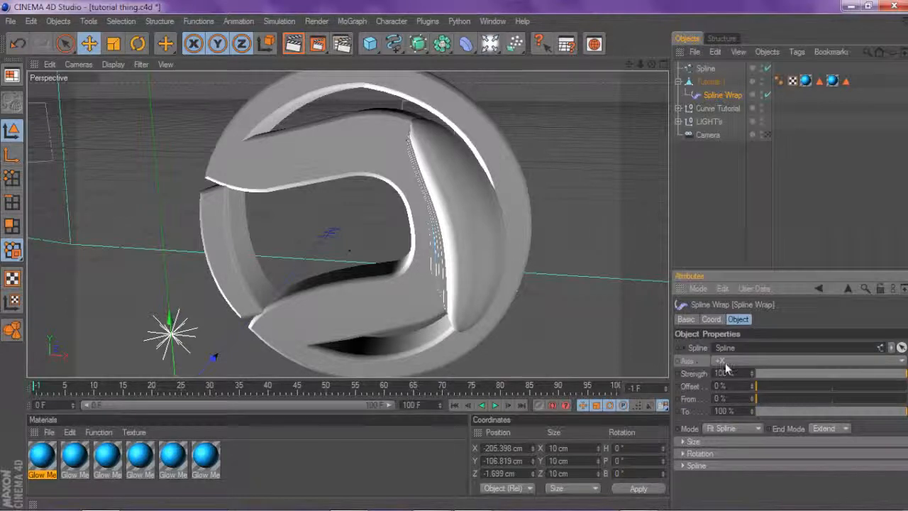
left_click(725, 362)
left_click(730, 399)
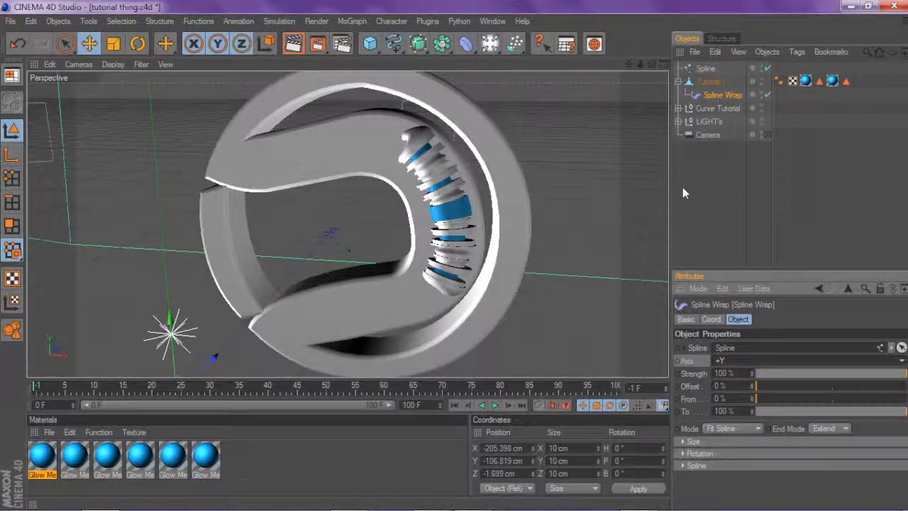
scroll(601, 182, "up", 2)
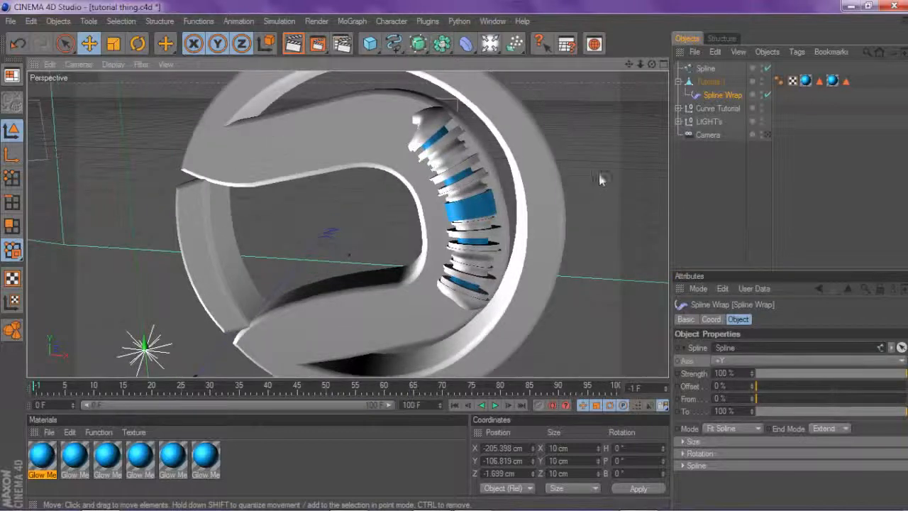
left_click(716, 361)
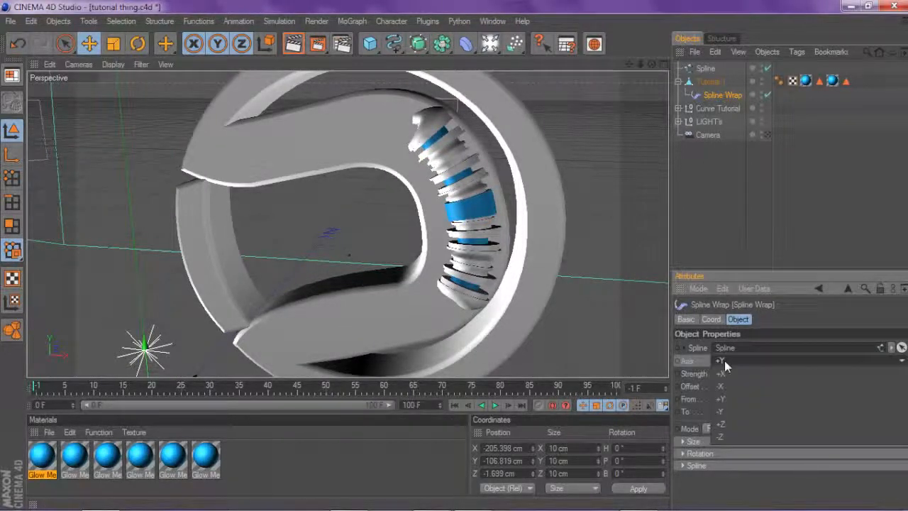
left_click(716, 192)
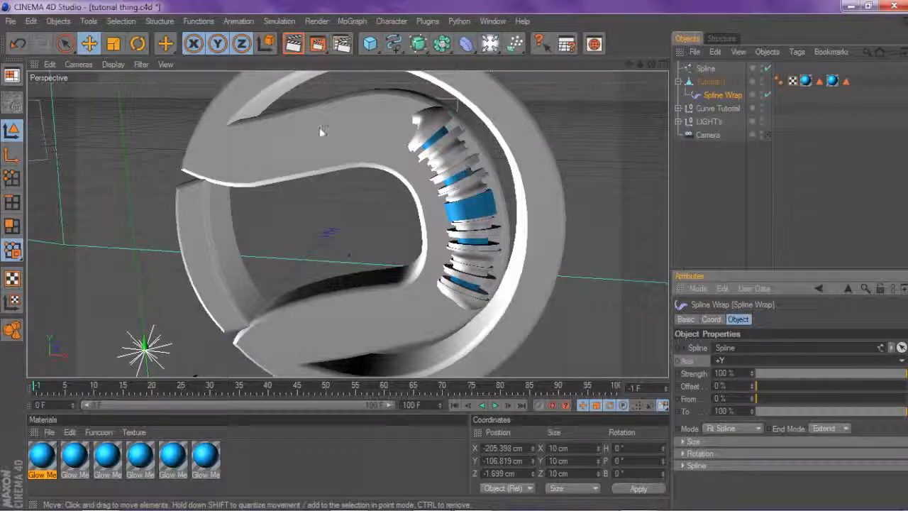
- Scale the wrapped Tutorial.1 object down uniformly to about 10 × 76 × 10 cm
left_click(709, 83)
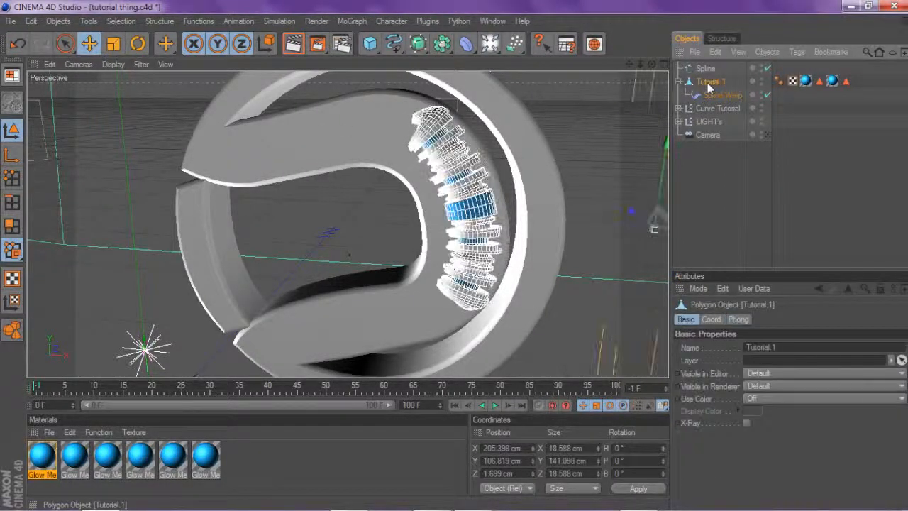
left_click(718, 96)
left_click(709, 82)
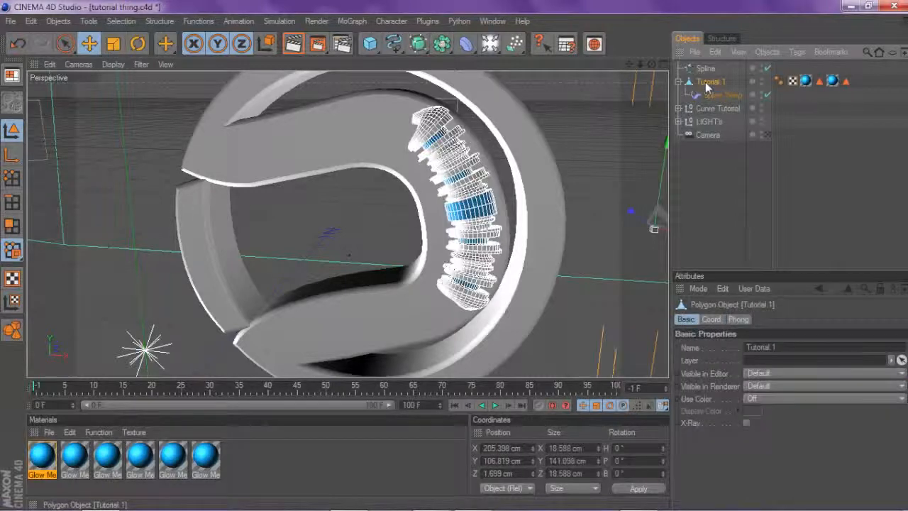
left_click(113, 44)
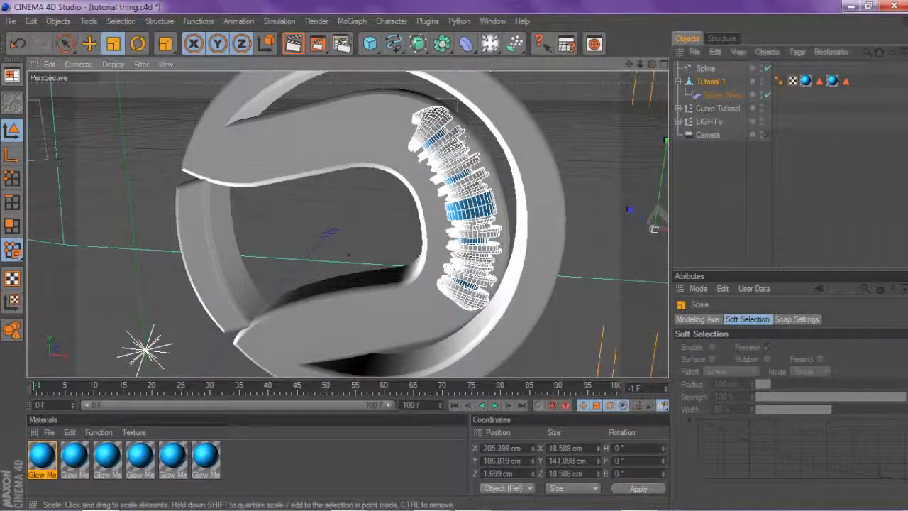
left_click_drag(426, 245, 355, 244)
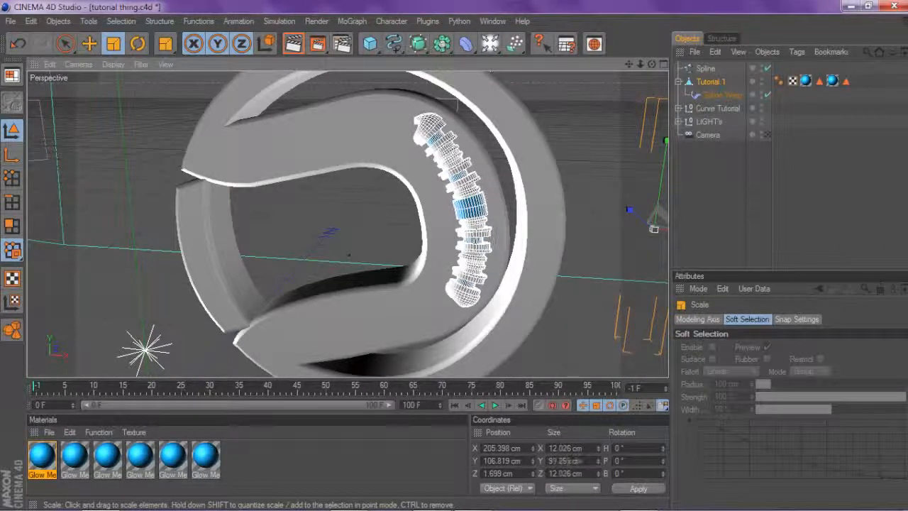
left_click(723, 206)
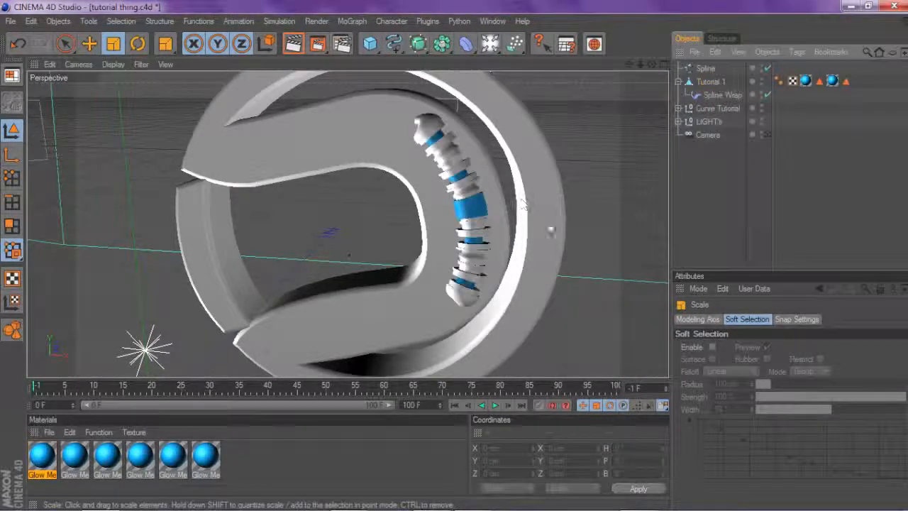
left_click(712, 82)
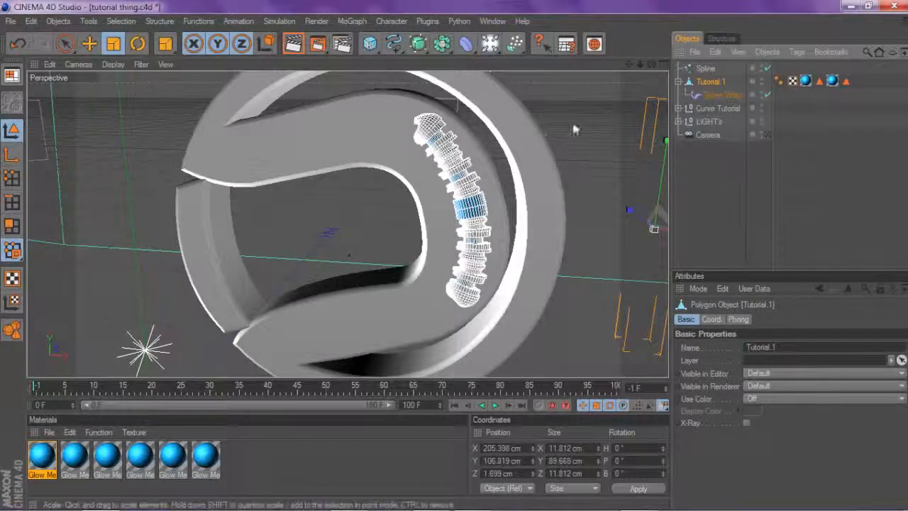
left_click_drag(615, 136, 573, 136)
- Move the Tutorial.1 object slightly toward the inner edge of the curved arm, to about X 201.6, Y 105.5, Z 0.5 cm
left_click(88, 48)
left_click_drag(250, 157, 239, 161)
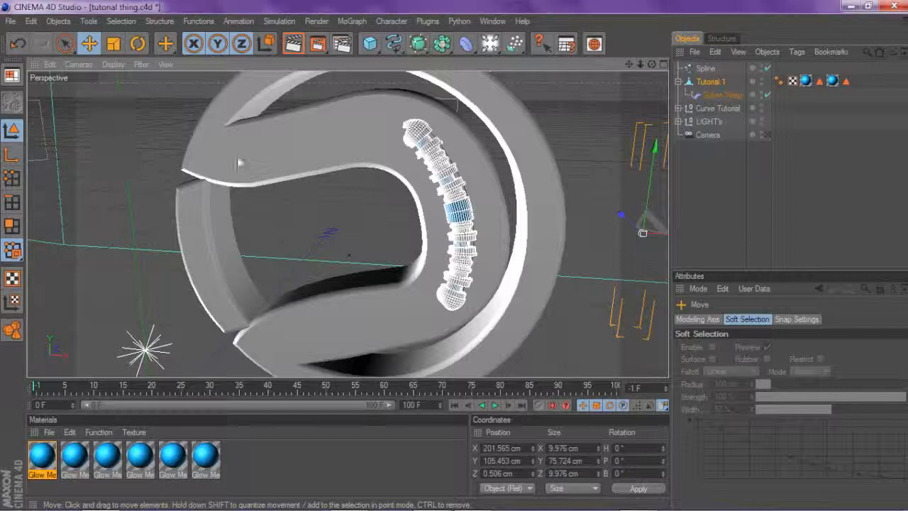
left_click(705, 68)
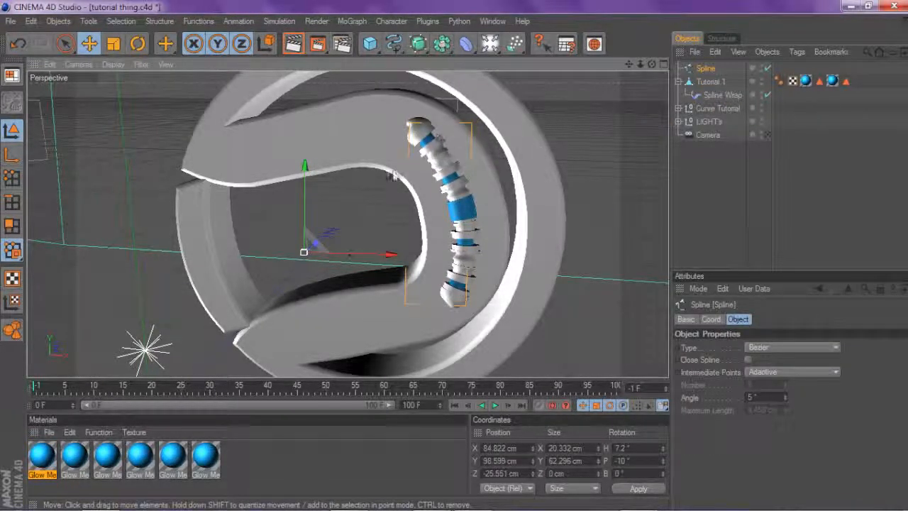
left_click(595, 116)
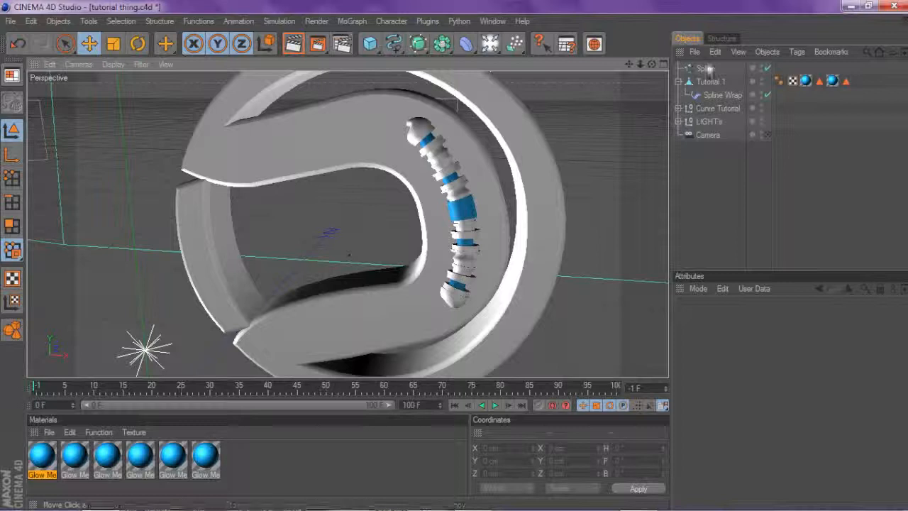
scroll(597, 113, "up", 4)
scroll(630, 99, "down", 2)
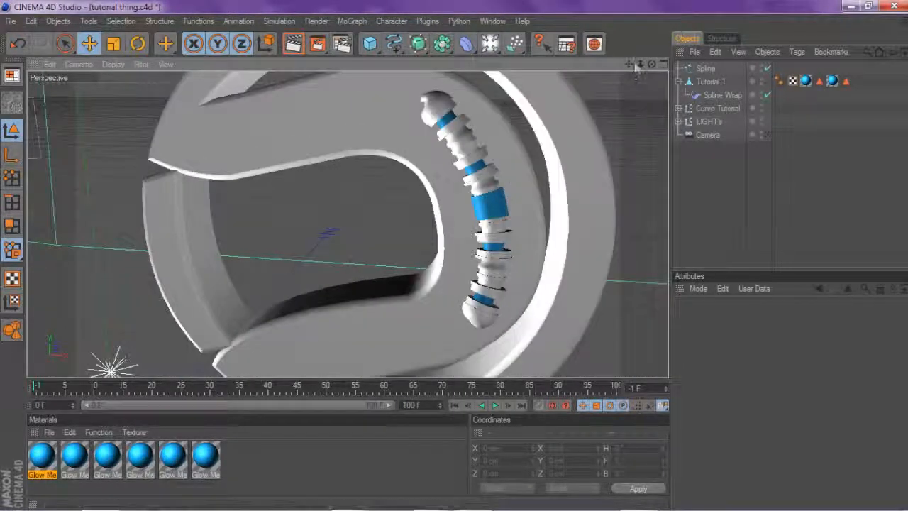
left_click_drag(639, 63, 621, 70)
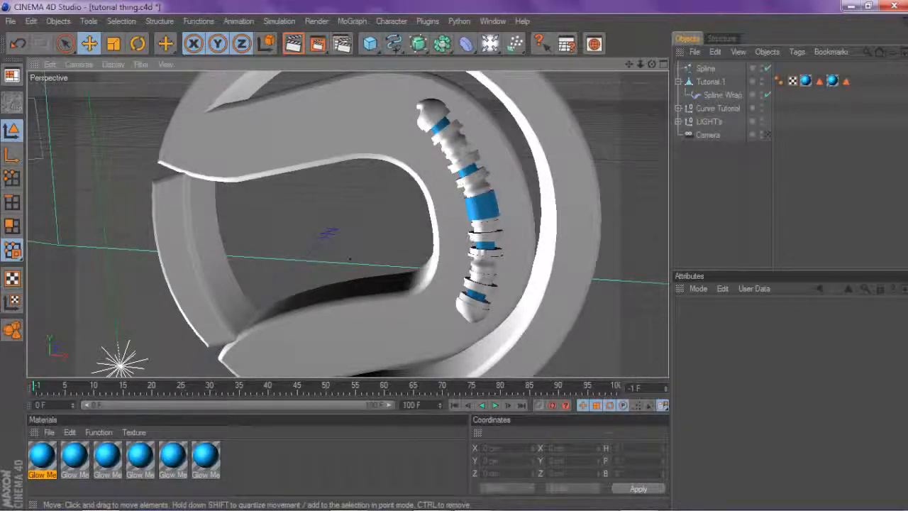
left_click_drag(369, 43, 710, 196)
scroll(596, 166, "down", 2)
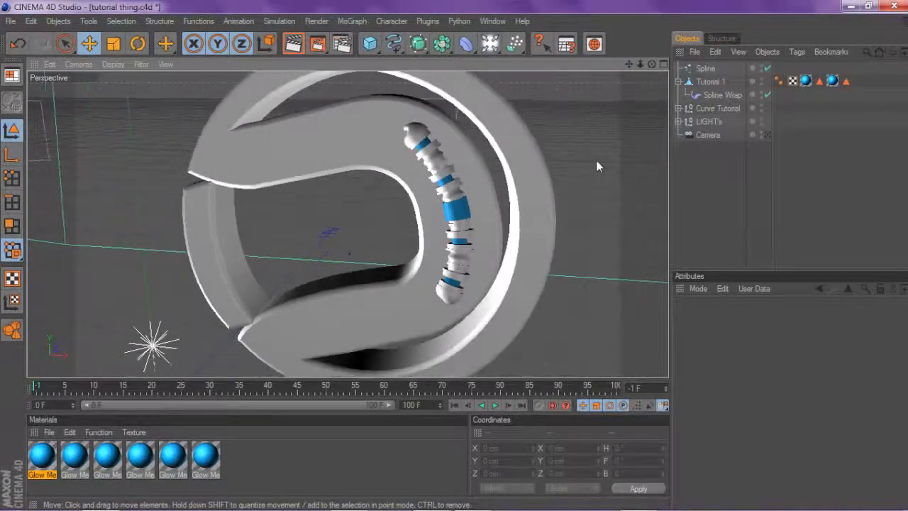
- Duplicate Tutorial.1 with its deformer and move the copy beside the original toward the outer edge, about X 212.2, Y 108.6, Z 3.6 cm
left_click(678, 81)
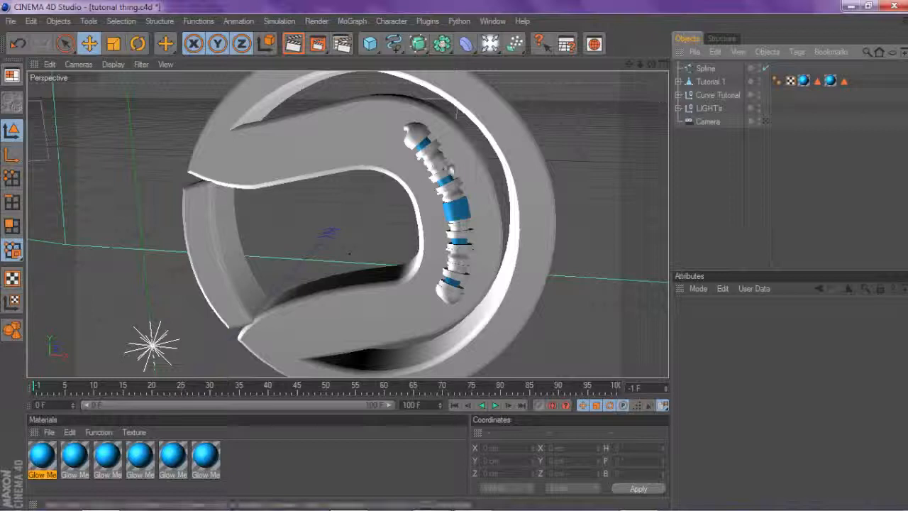
left_click(705, 83)
key("ctrl+v")
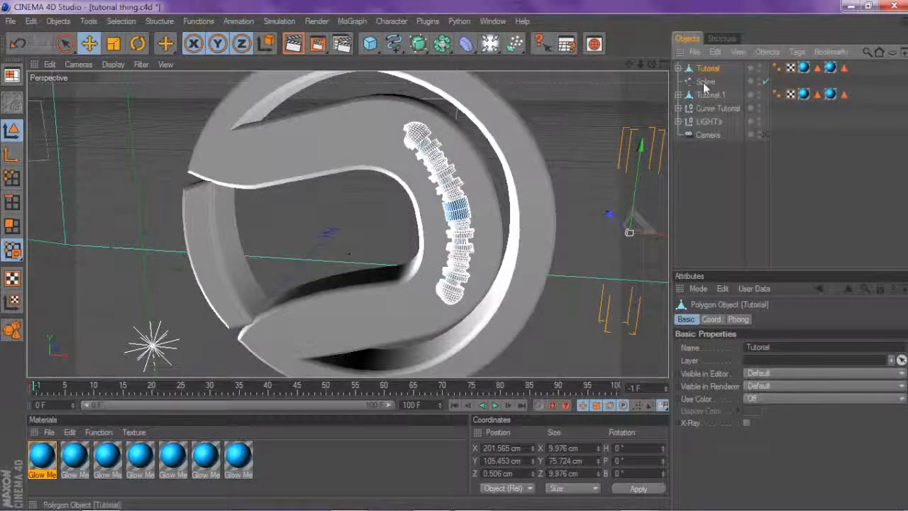
left_click_drag(529, 141, 561, 132)
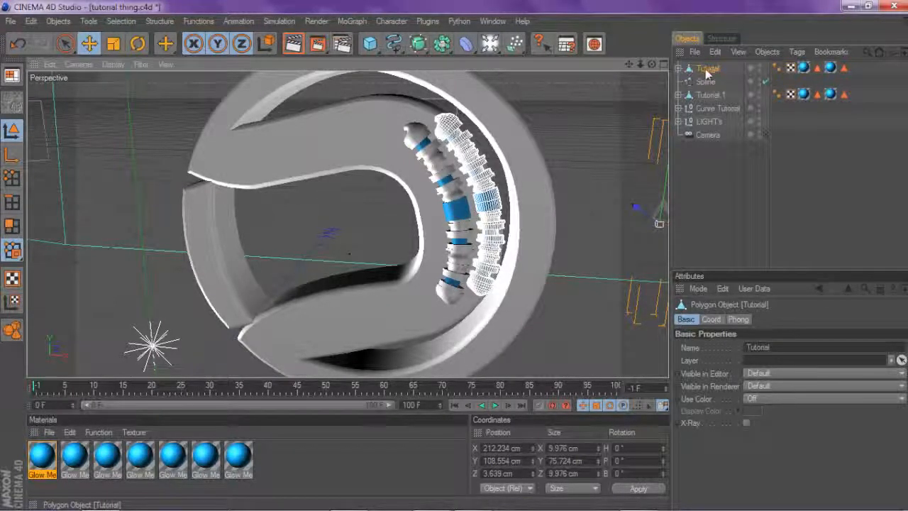
- Check the copy's Spline Wrap and shift the shared spline slightly inward, to about X 83.6, Z -25.8 cm
left_click(678, 69)
left_click(712, 83)
left_click(707, 97)
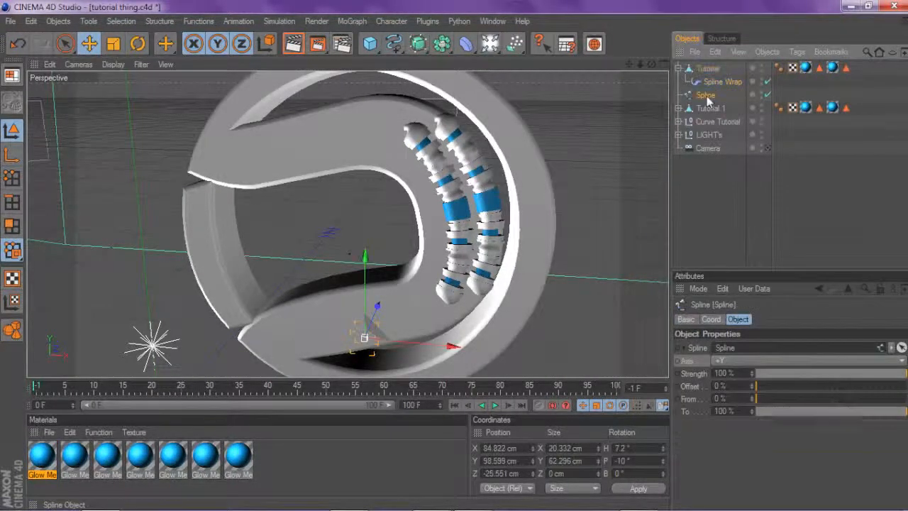
left_click(682, 69)
left_click(706, 92)
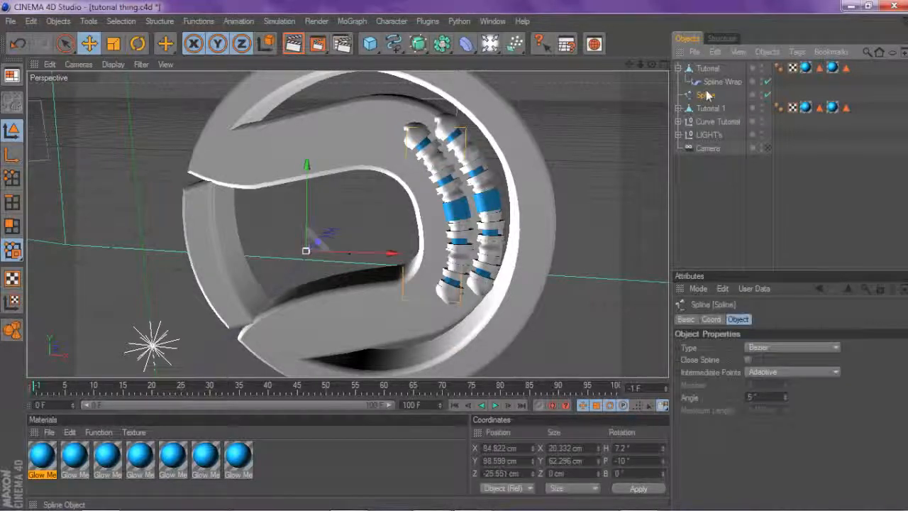
left_click(678, 69)
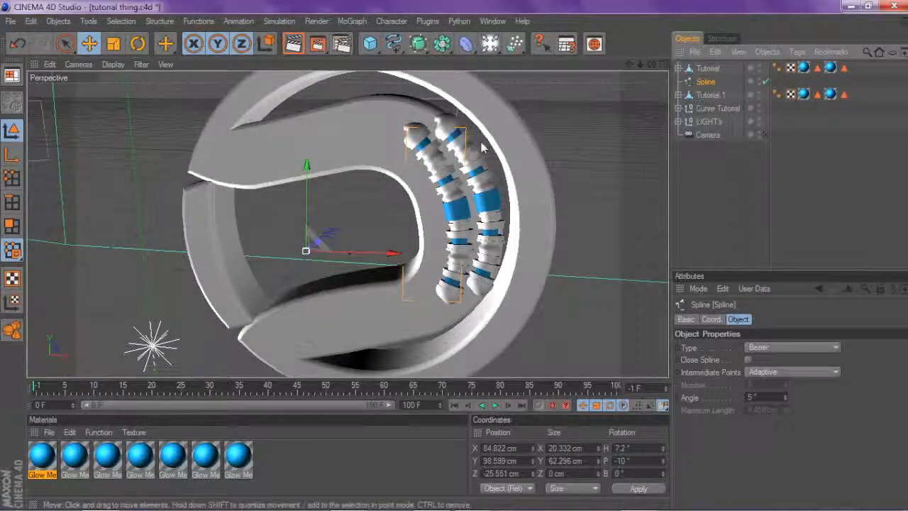
left_click_drag(545, 159, 542, 160)
left_click(705, 84)
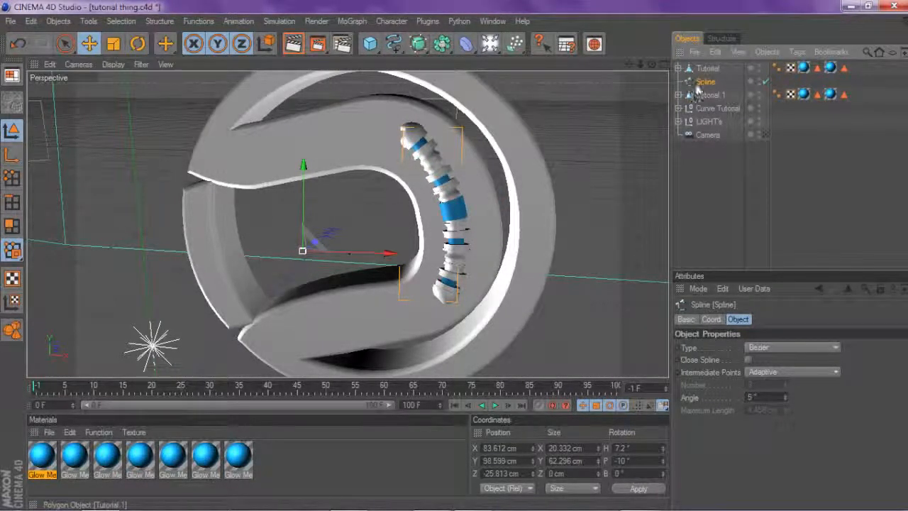
- Move the Tutorial copy outward to about X 237.5, Y 117.6, Z 11.5 cm and the shared spline inward to about X 81.4, Z -26.3 cm
left_click(711, 70)
left_click_drag(468, 256, 505, 250)
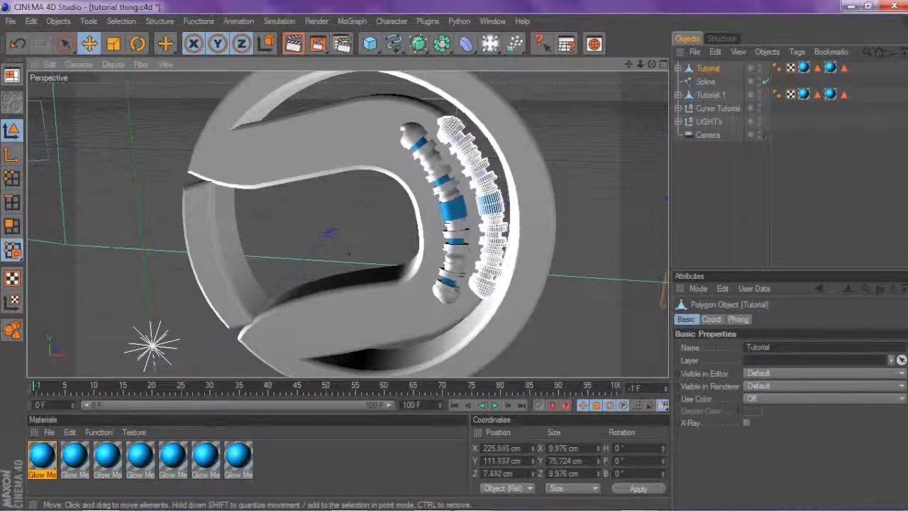
left_click(705, 82)
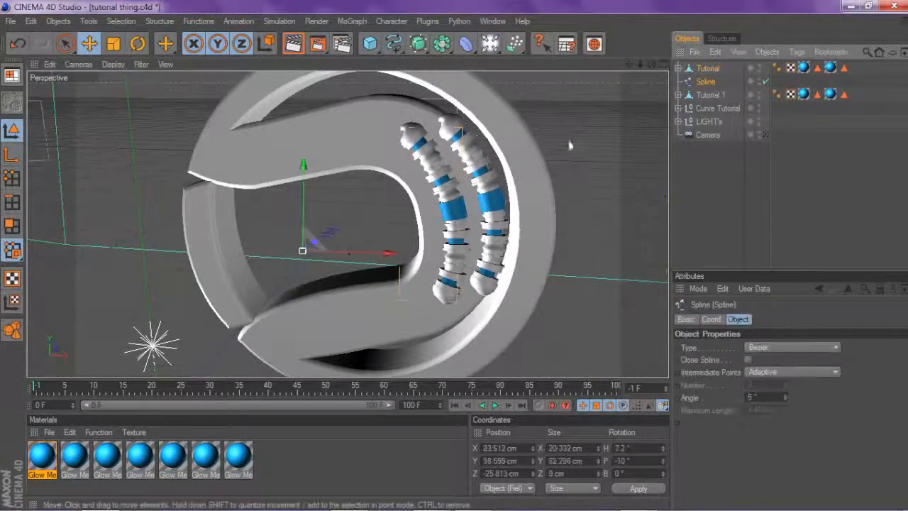
left_click(708, 69)
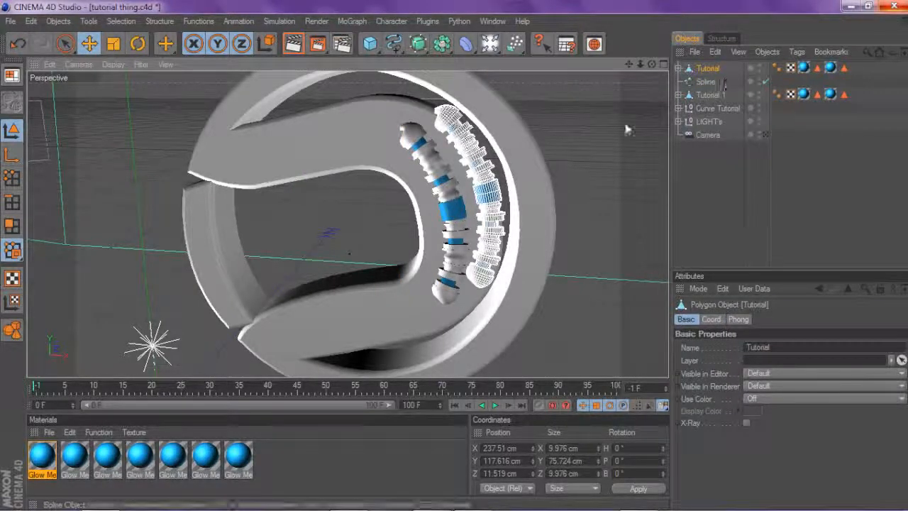
left_click(705, 81)
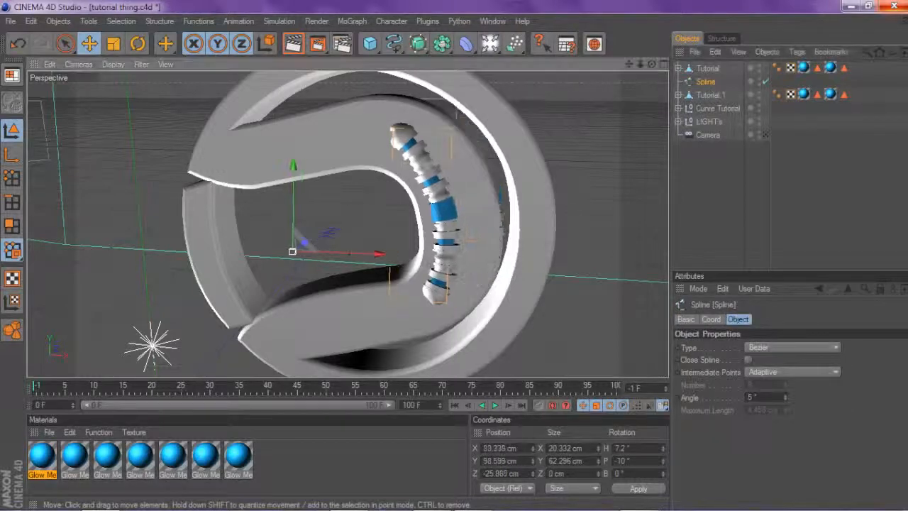
left_click_drag(381, 254, 387, 254)
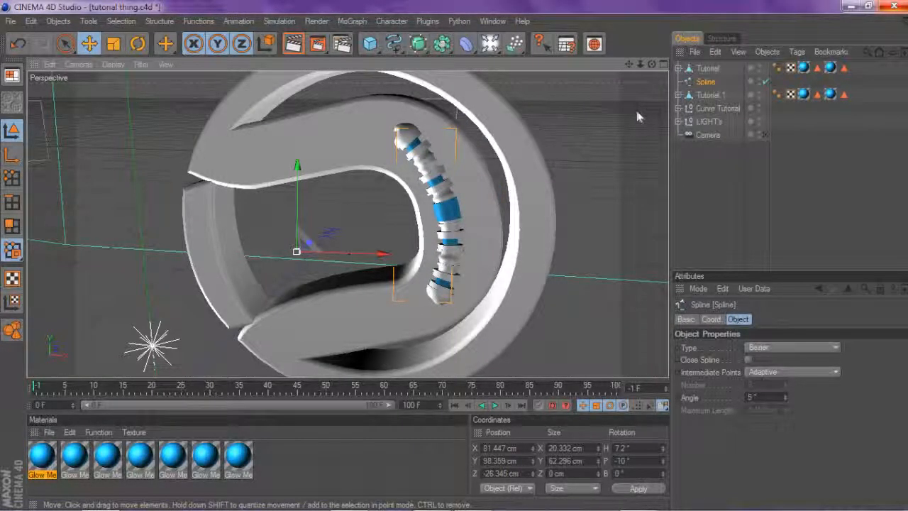
- Duplicate the spline and move the copy beside the wrapped object toward the arm's outer edge, about X 89.8, Y 100.5, Z -24 cm
scroll(631, 113, "up", 2)
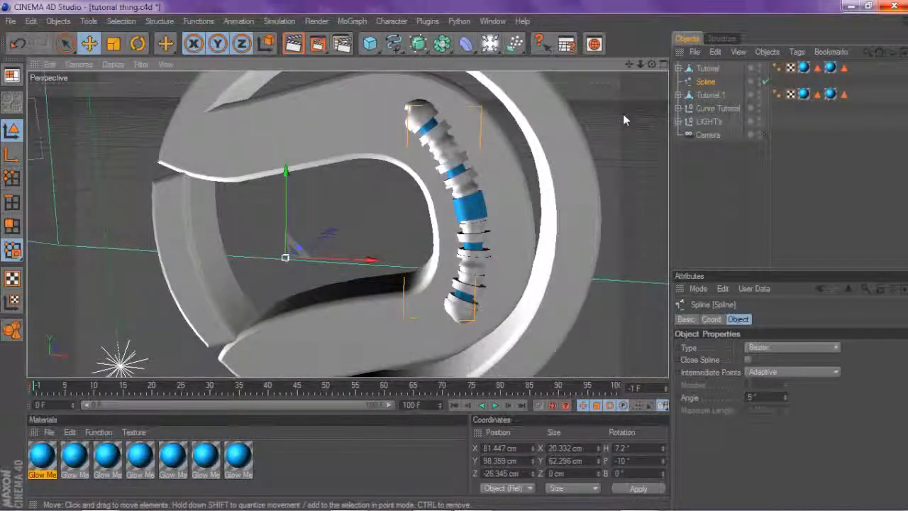
key("ctrl+c")
key("ctrl+v")
left_click(678, 81)
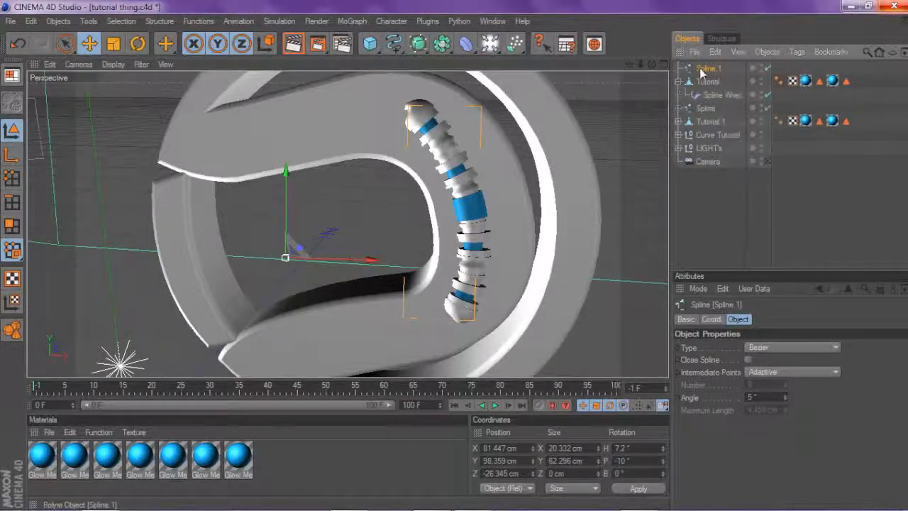
left_click_drag(317, 267, 350, 258)
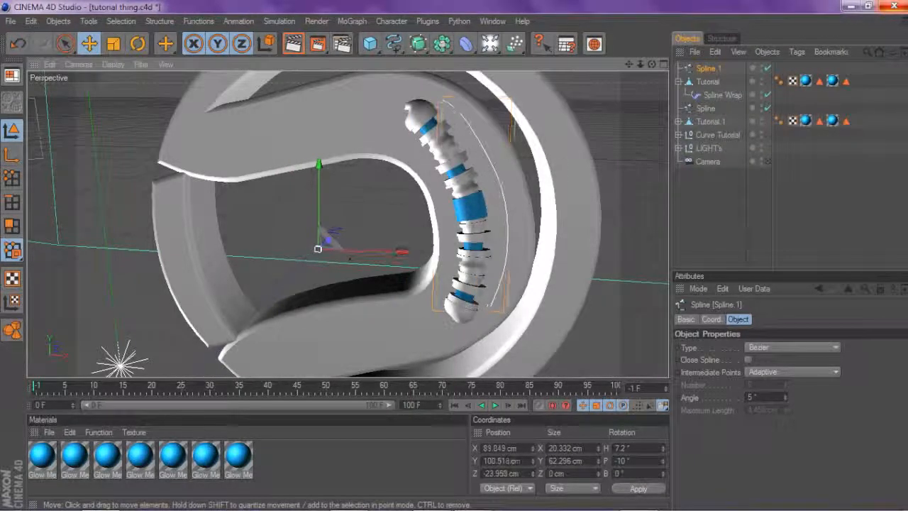
- Assign Spline.1 as the spline of the Tutorial copy's Spline Wrap deformer
left_click(707, 82)
left_click(721, 95)
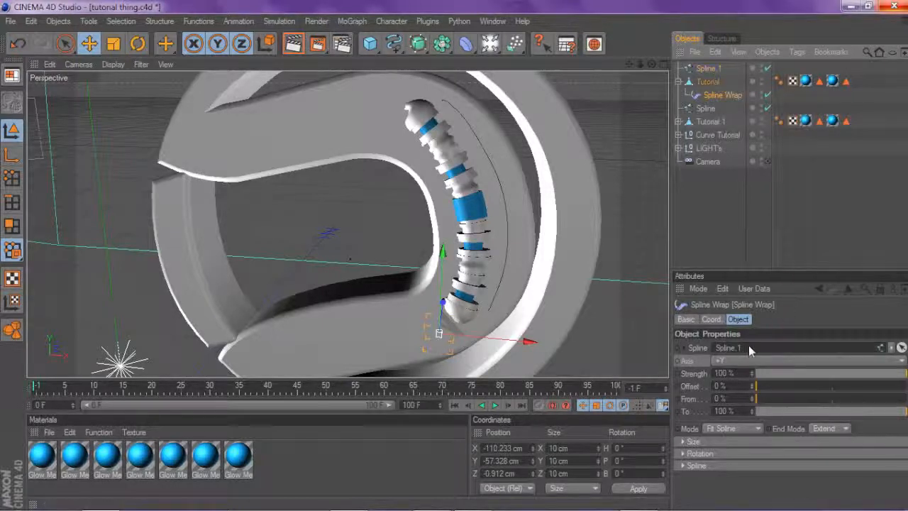
- Move the Tutorial copy inward along X to about X 132.5, Y 114.3, Z -12.1 cm
left_click(704, 80)
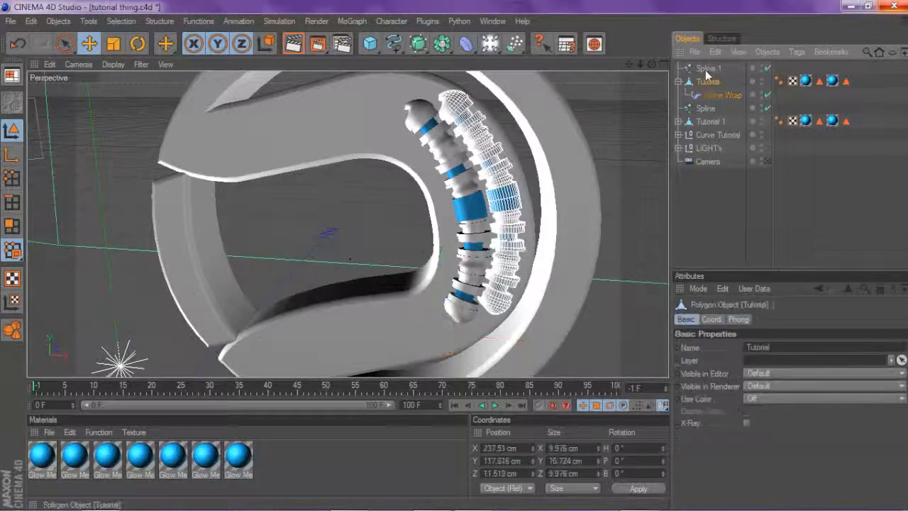
left_click(707, 68)
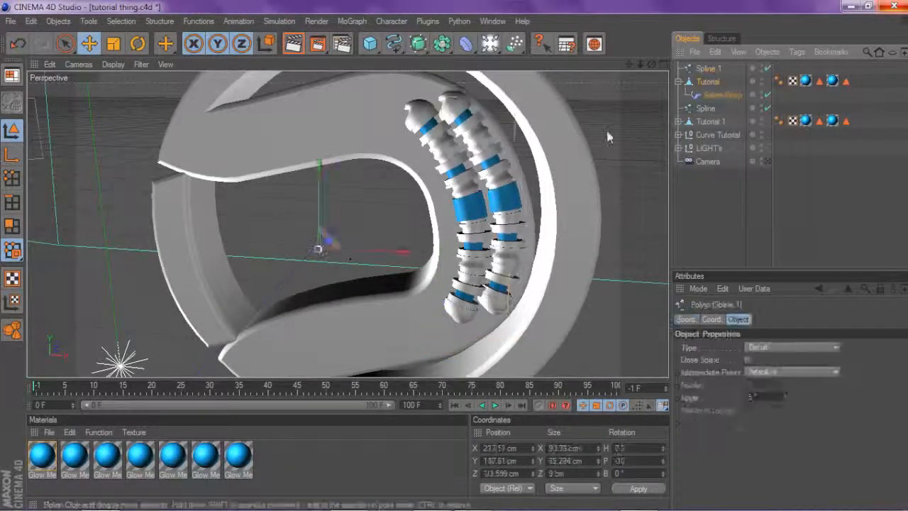
left_click(706, 82)
left_click_drag(636, 208, 548, 208)
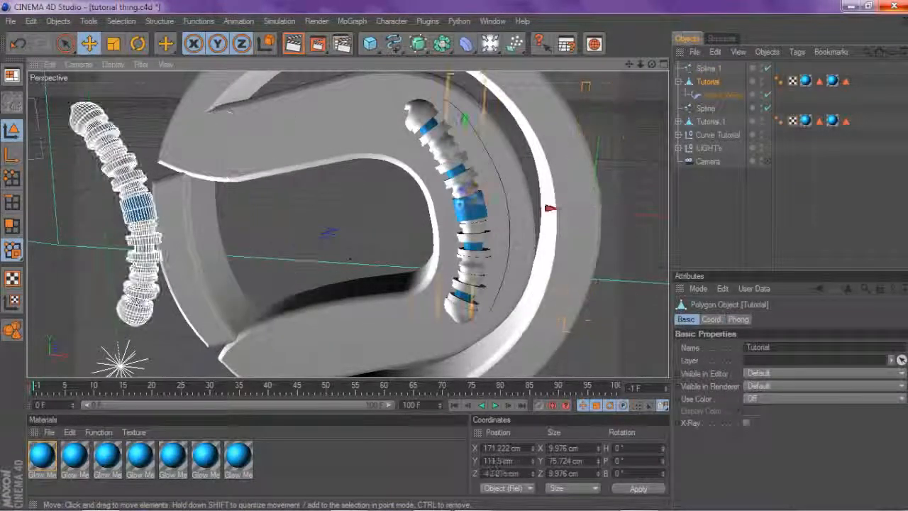
- Shift Spline.1 slightly outward to about X 92.4, Y 100.3, Z -23.4 cm and collapse the Tutorial object's hierarchy
left_click(713, 68)
left_click_drag(428, 251, 410, 253)
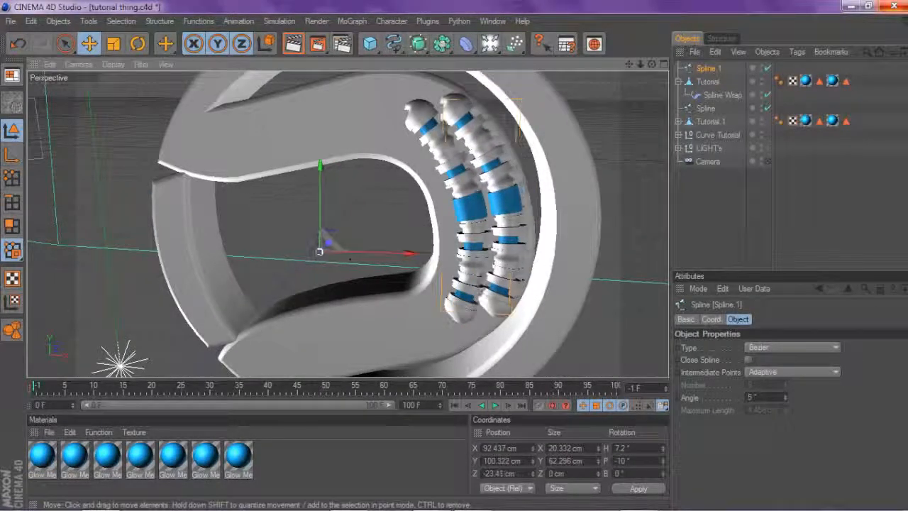
left_click(707, 82)
left_click(678, 82)
- Move the original Spline slightly inward on the arm to widen the gap between the two wrapped objects, and clear the selection
left_click(705, 94)
left_click_drag(573, 136, 562, 140)
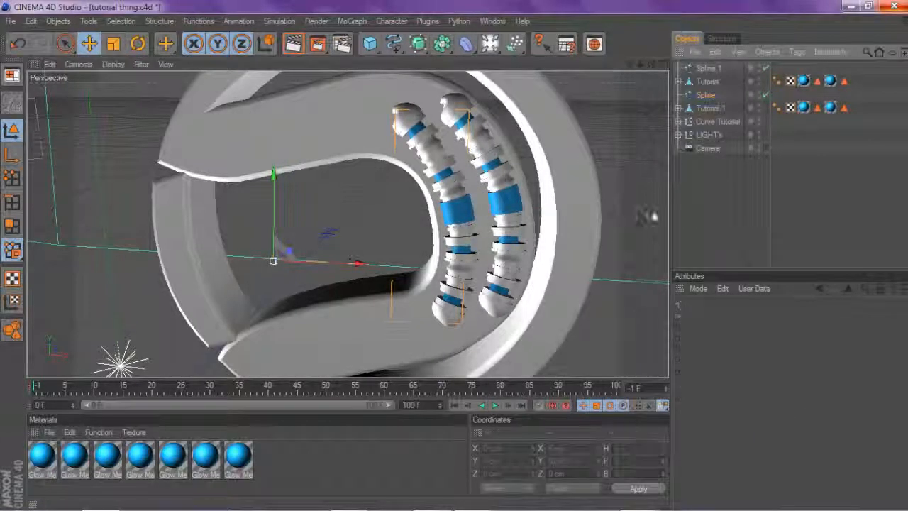
left_click(689, 210)
left_click_drag(652, 64, 638, 68)
scroll(638, 106, "up", 3)
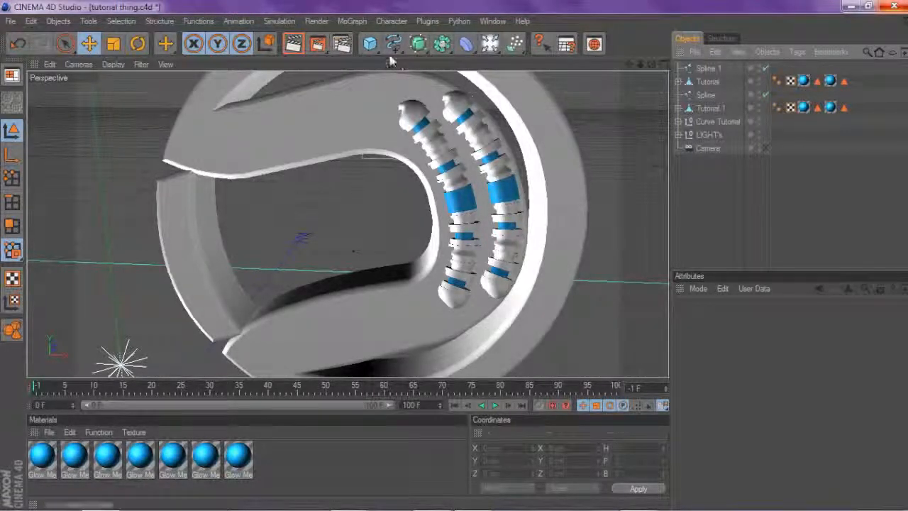
left_click_drag(373, 47, 713, 201)
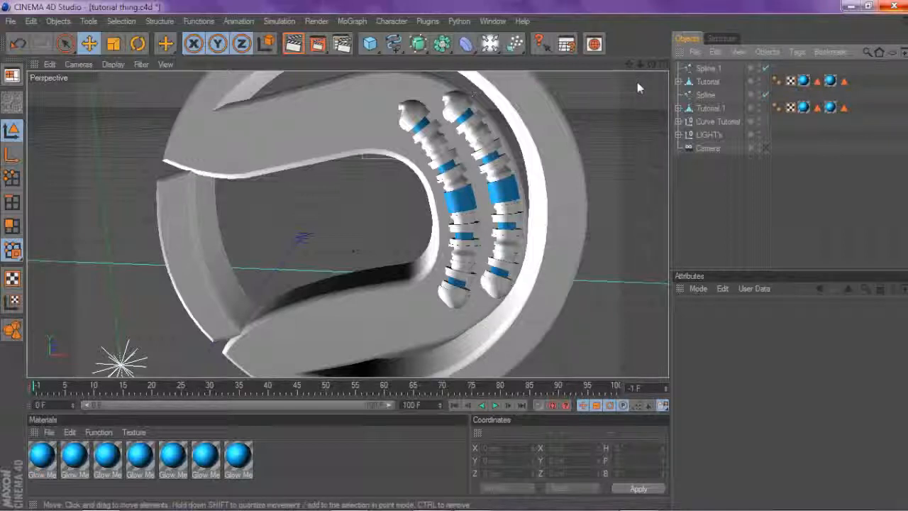
left_click(702, 81)
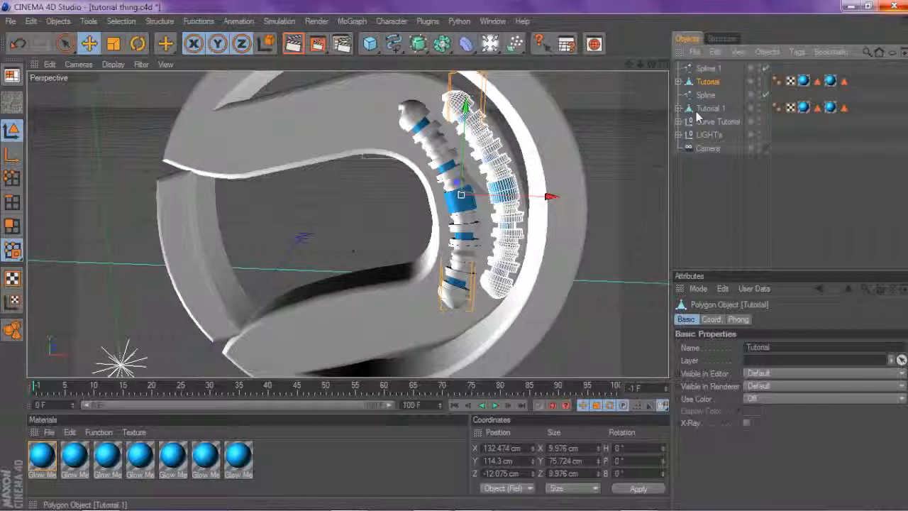
left_click(695, 110)
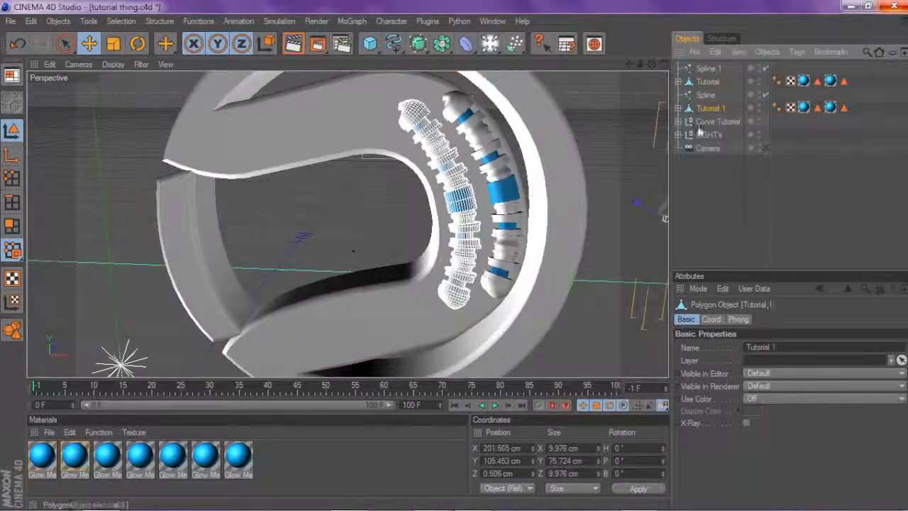
left_click(701, 176)
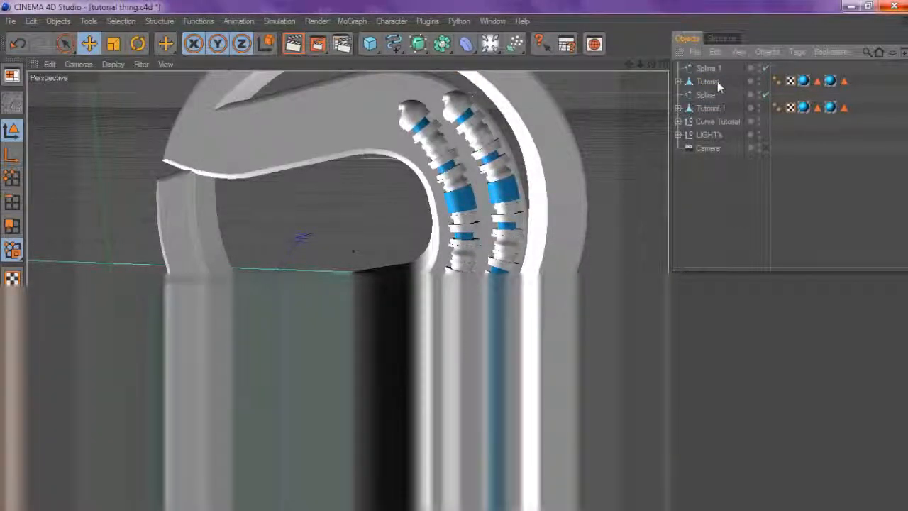